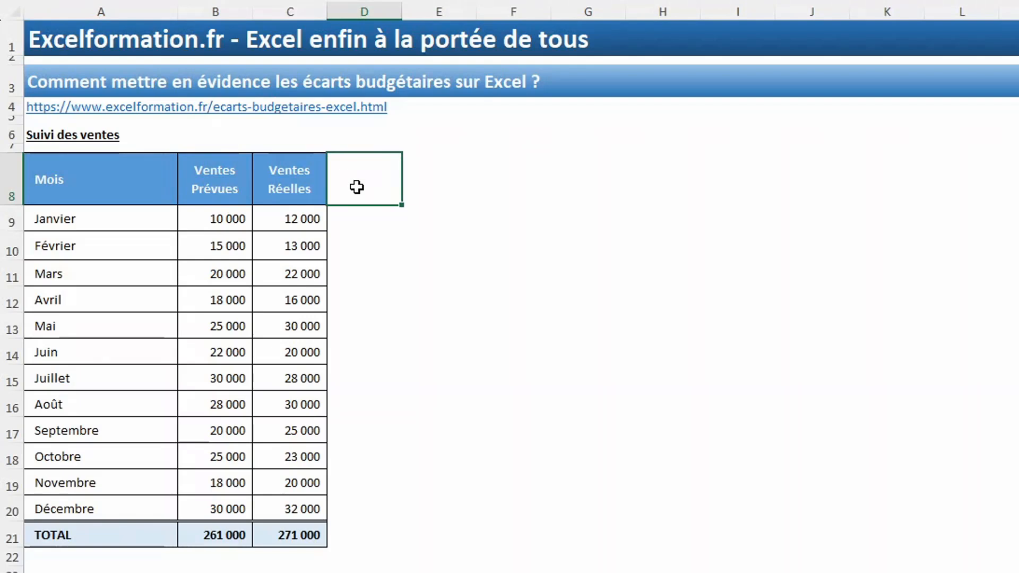
Add the header "Ecarts valeurs" in D8 and copy the formatting of the Ventes Réelles column (C8:C21) onto column D.
text(Ecarts valeurs)
key(Return)
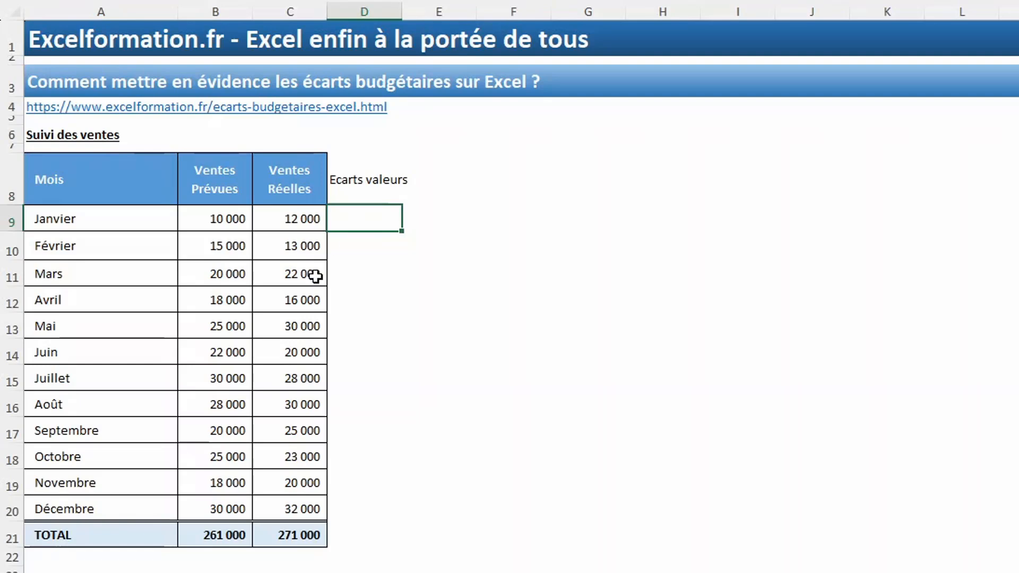
drag(271, 195, 269, 531)
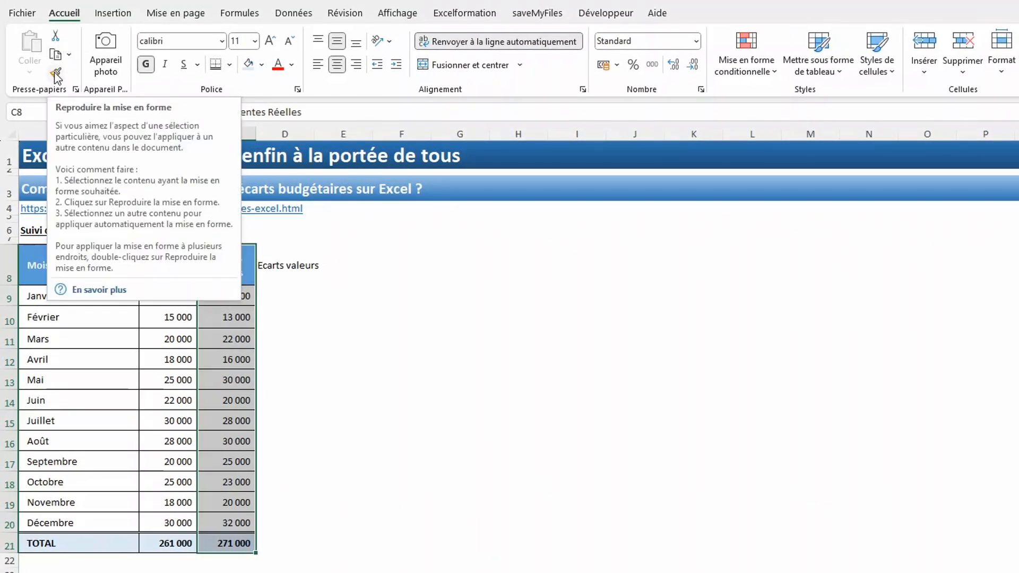
click(55, 73)
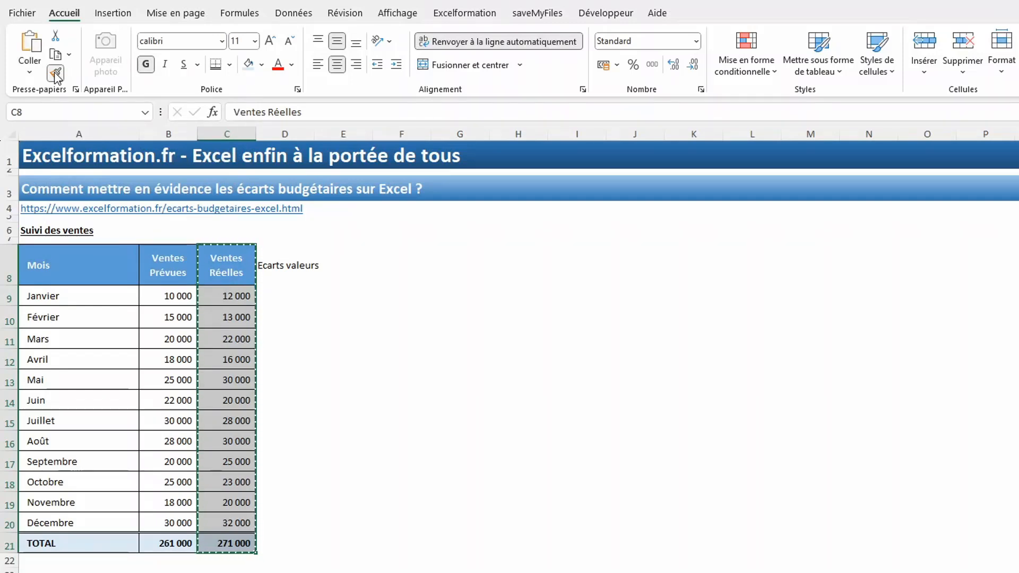
click(286, 269)
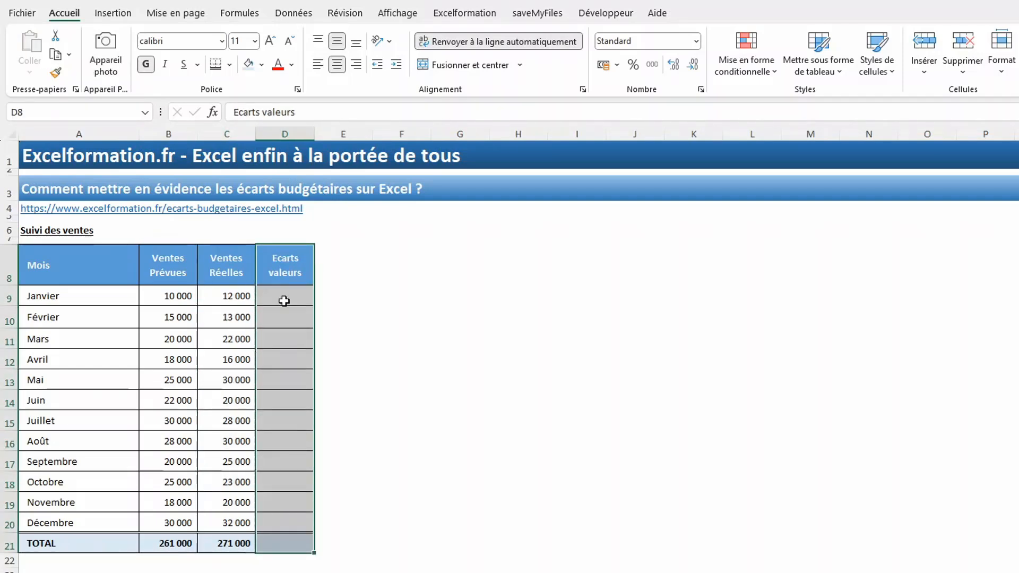
Fill D9:D21 with the formula =C9-B9 to calculate actual minus planned sales for each row.
drag(284, 301, 274, 549)
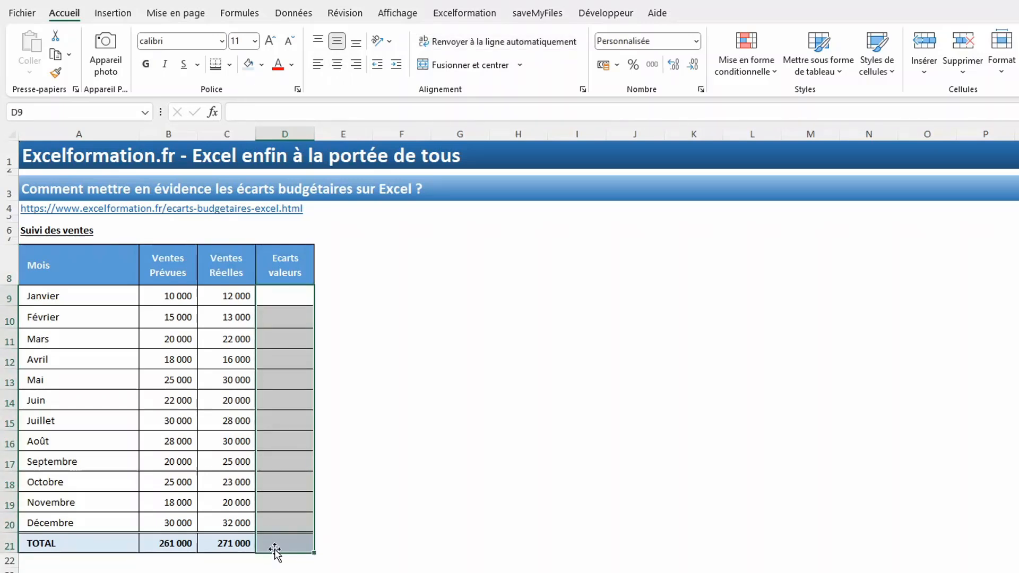
text(=)
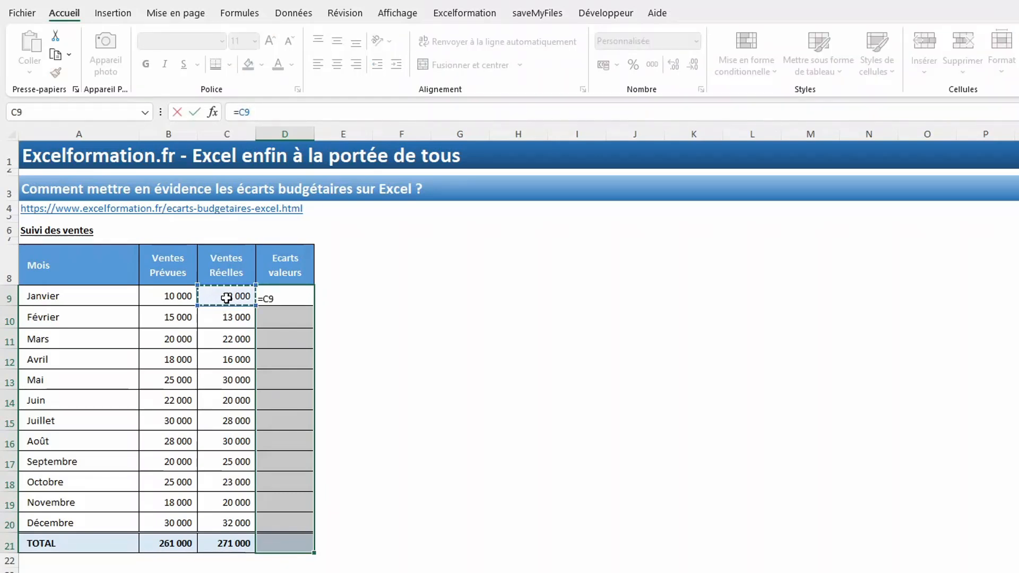
text(-)
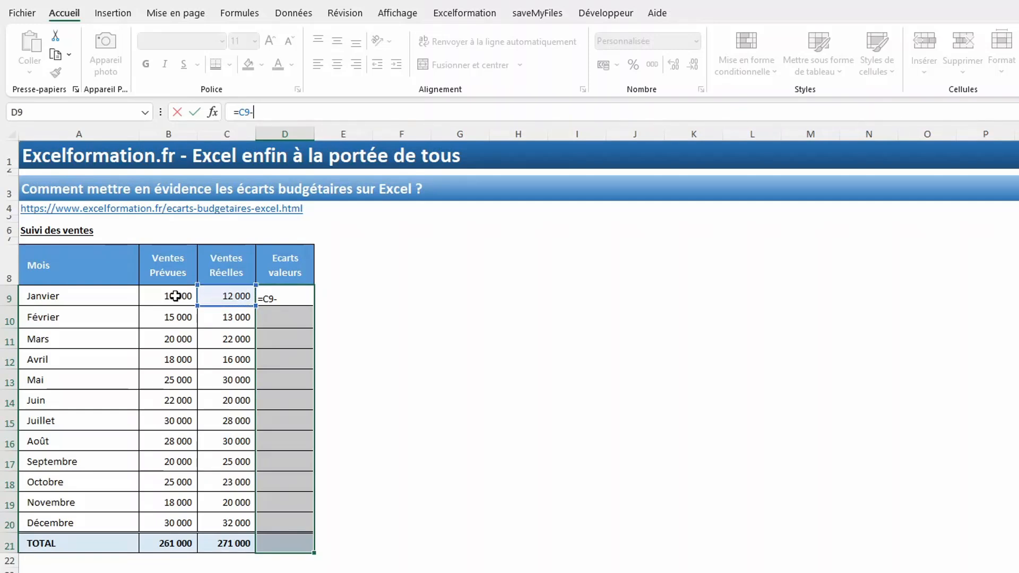
click(171, 296)
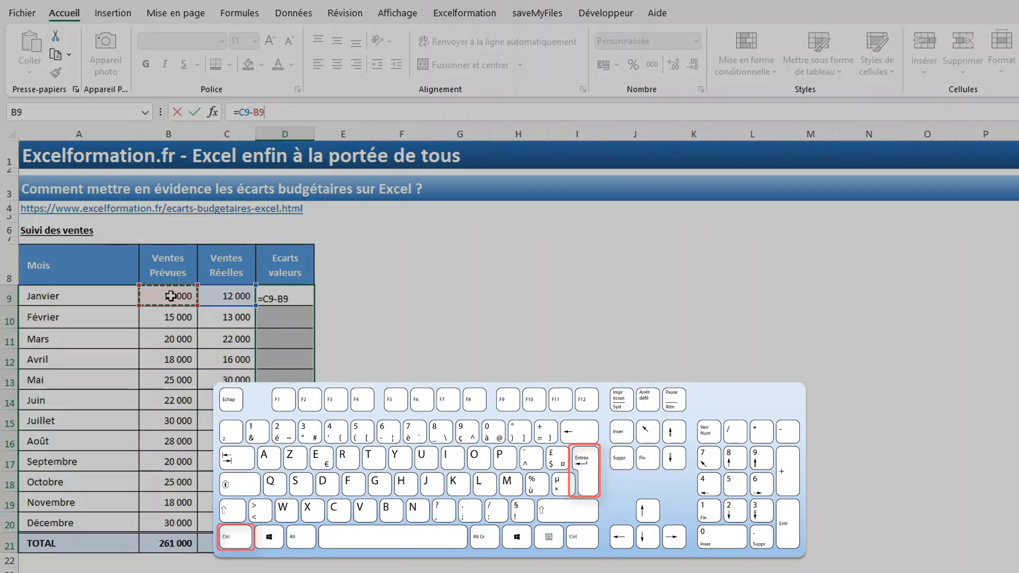
key(ctrl+Return)
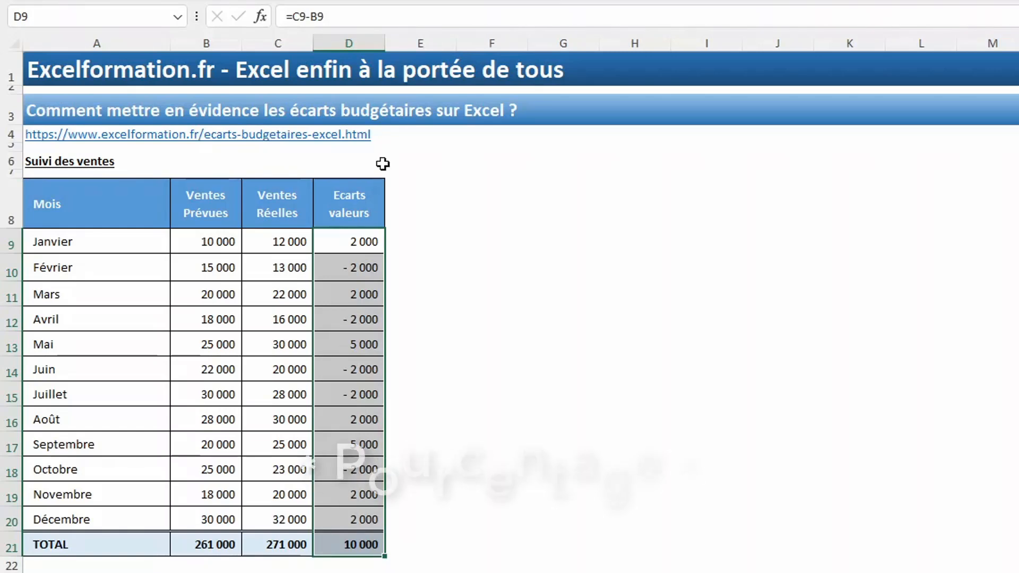
Duplicate the Ecarts valeurs column (D8:D21) into column E and clear the copied contents of E9:E21.
click(374, 213)
drag(344, 255, 360, 563)
key(shift+Up)
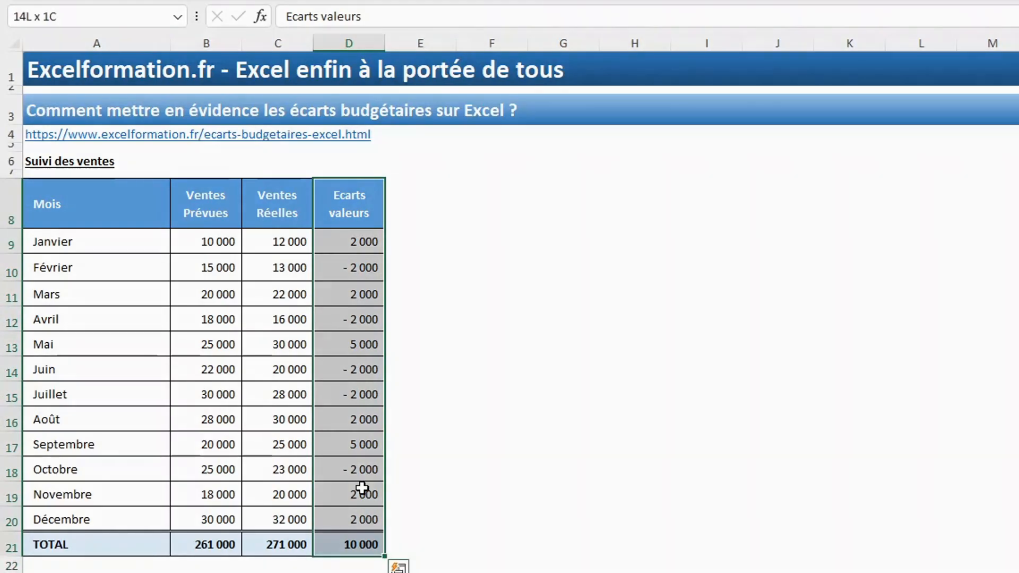
key(ctrl+c)
click(411, 206)
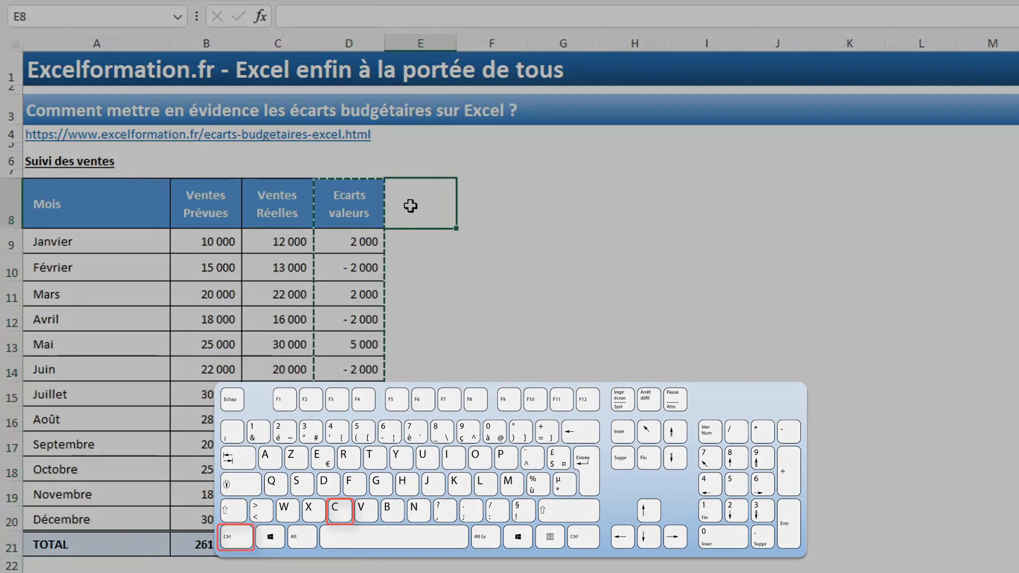
key(ctrl+v)
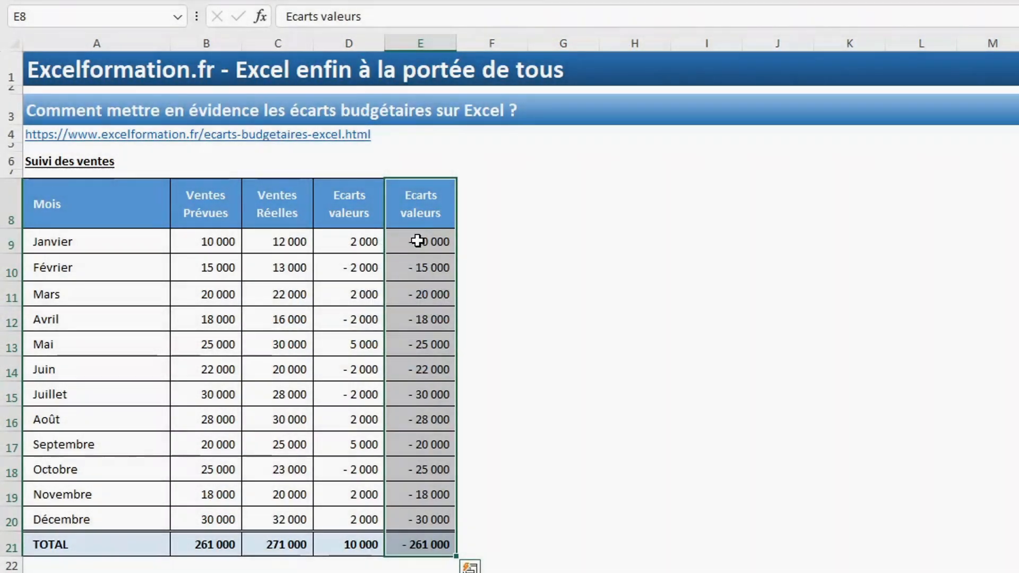
drag(410, 241, 419, 540)
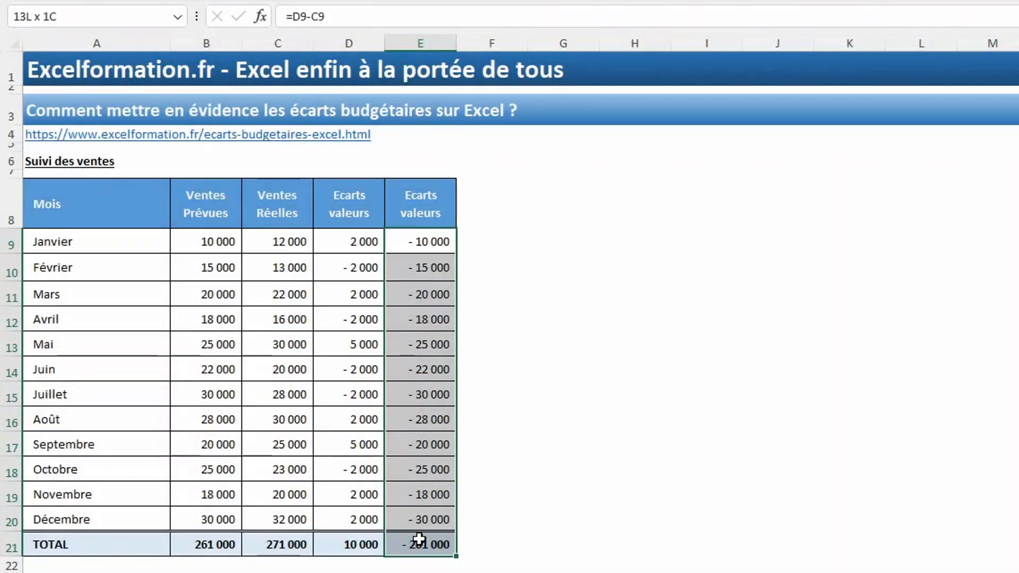
key(Delete)
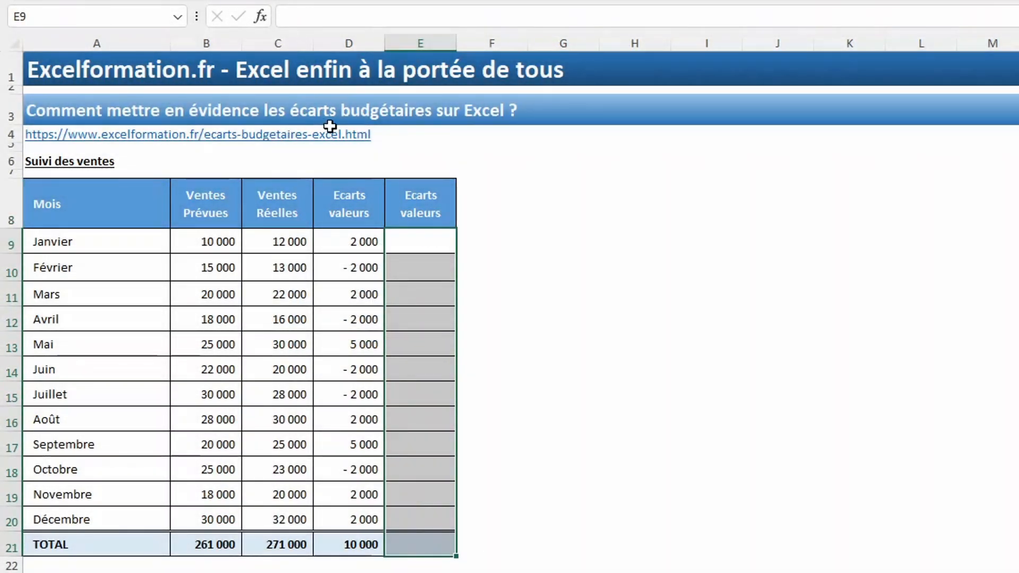
Change the header in E8 to "Ecarts %".
click(410, 208)
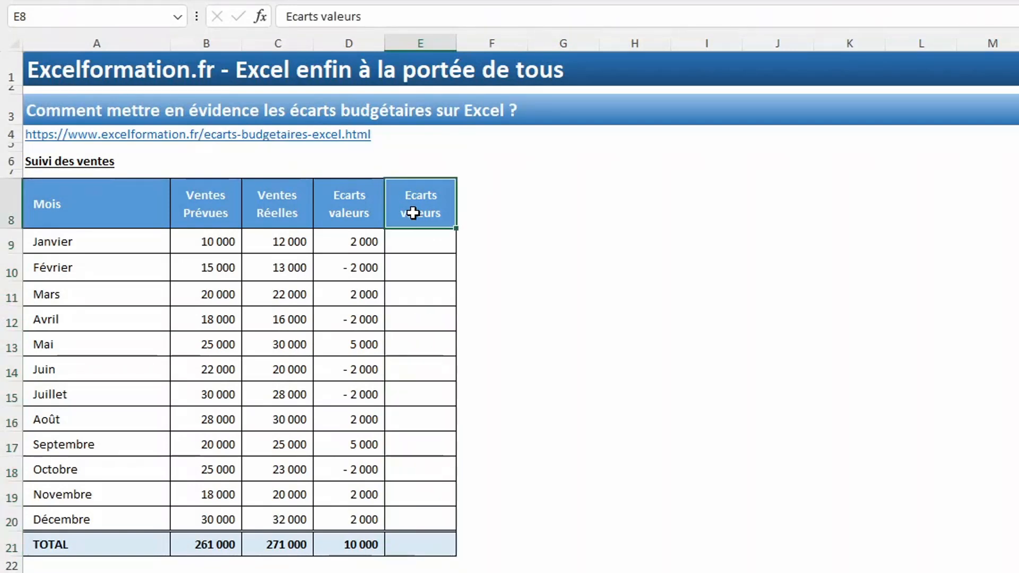
click(419, 24)
key(BackSpace)
key(BackSpace)
key(BackSpace)
key(BackSpace)
key(BackSpace)
key(BackSpace)
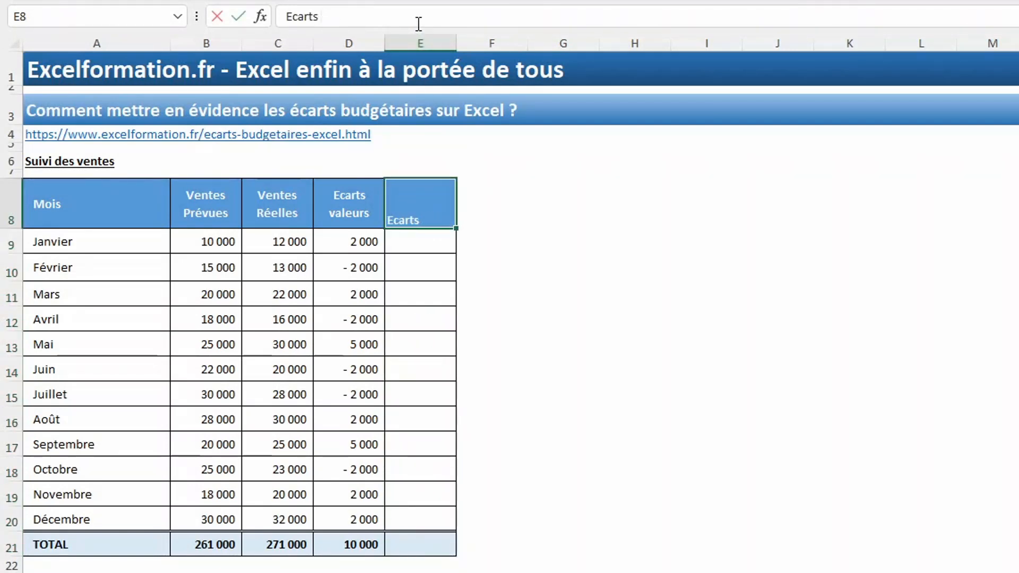
text(%)
key(Return)
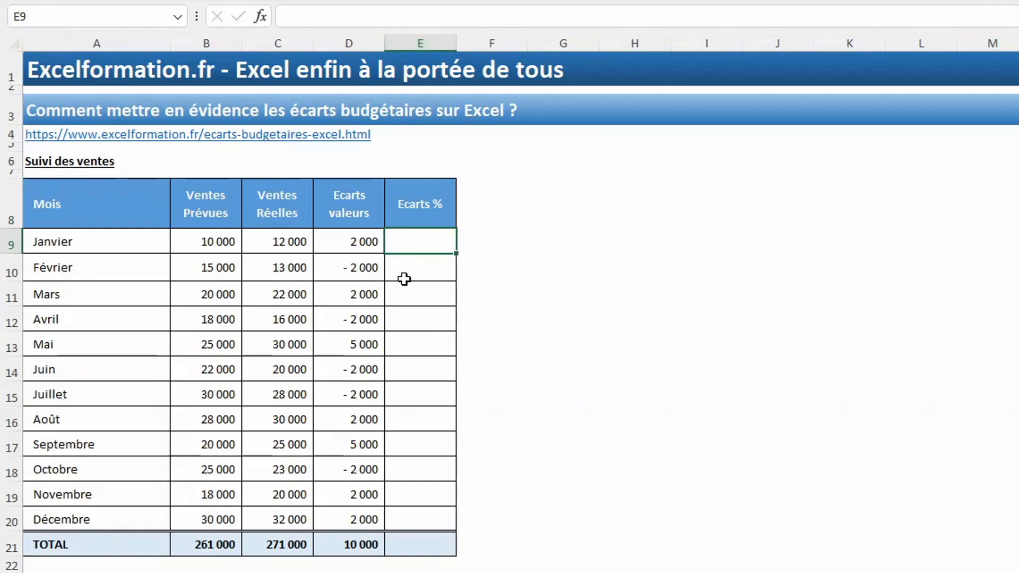
Fill E9:E21 with the formula =D9/B9 and apply the percentage style to the range.
drag(420, 241, 428, 547)
text(=)
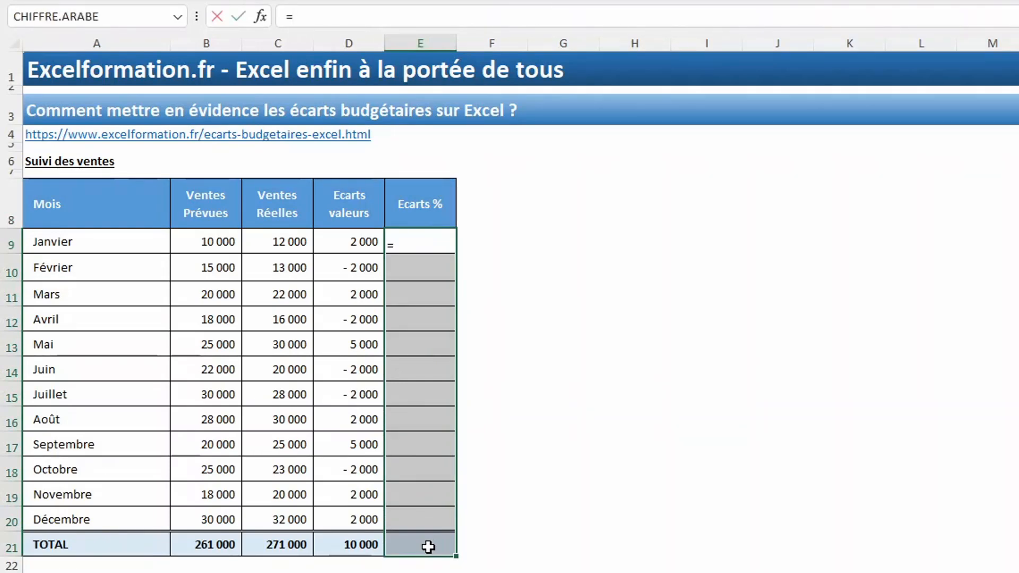
key(Left)
text(/)
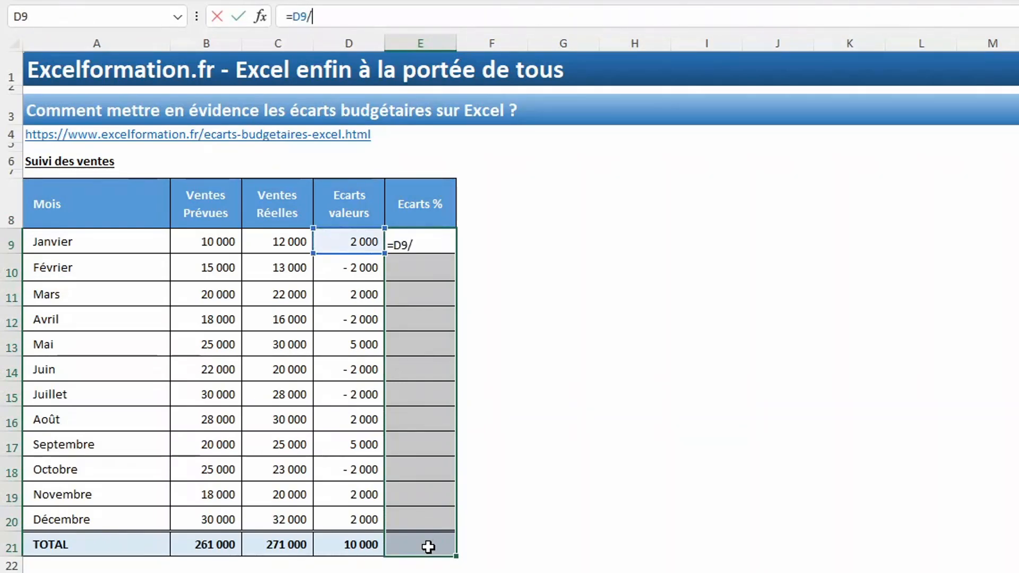
click(194, 245)
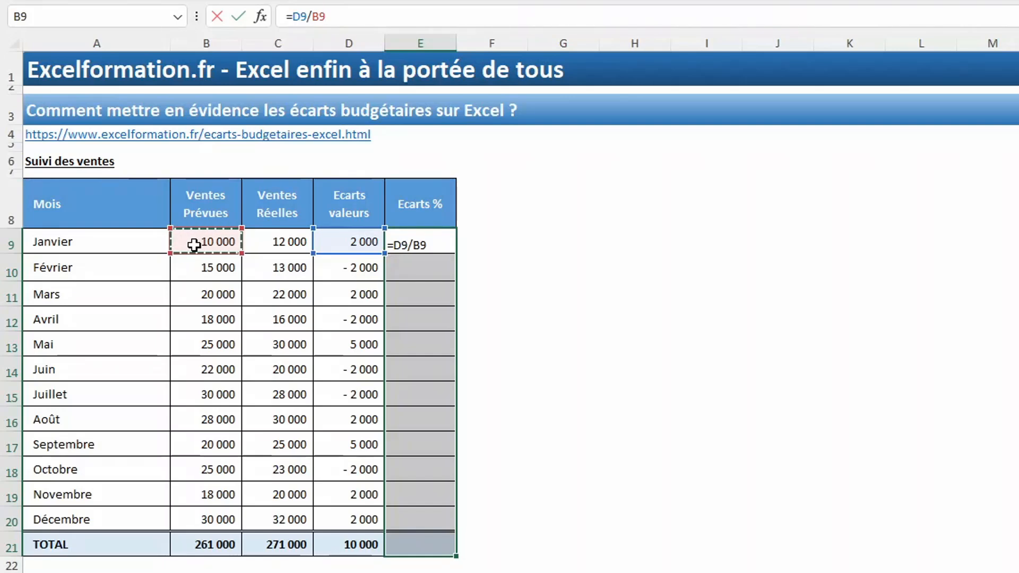
key(ctrl+Return)
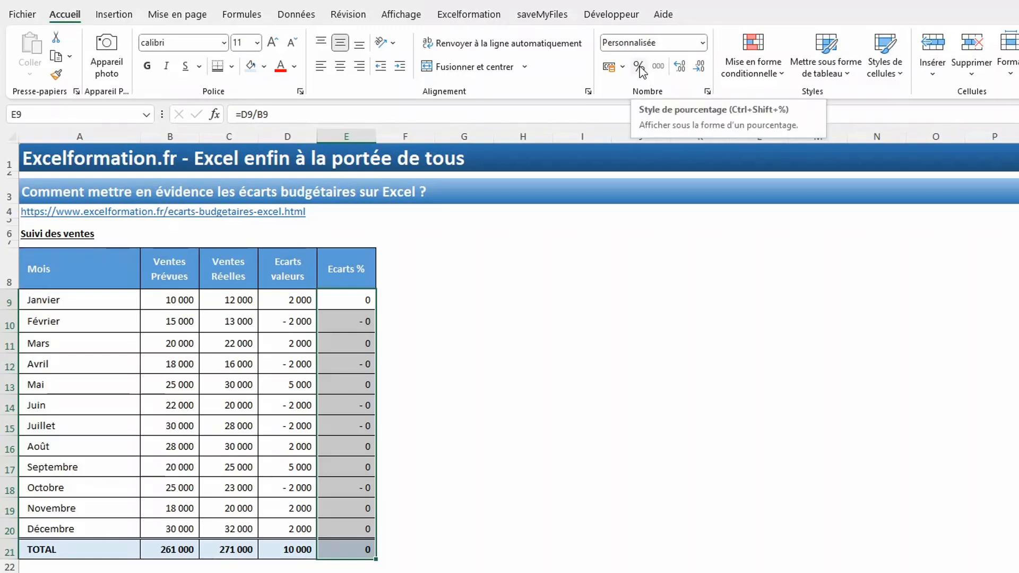
click(640, 68)
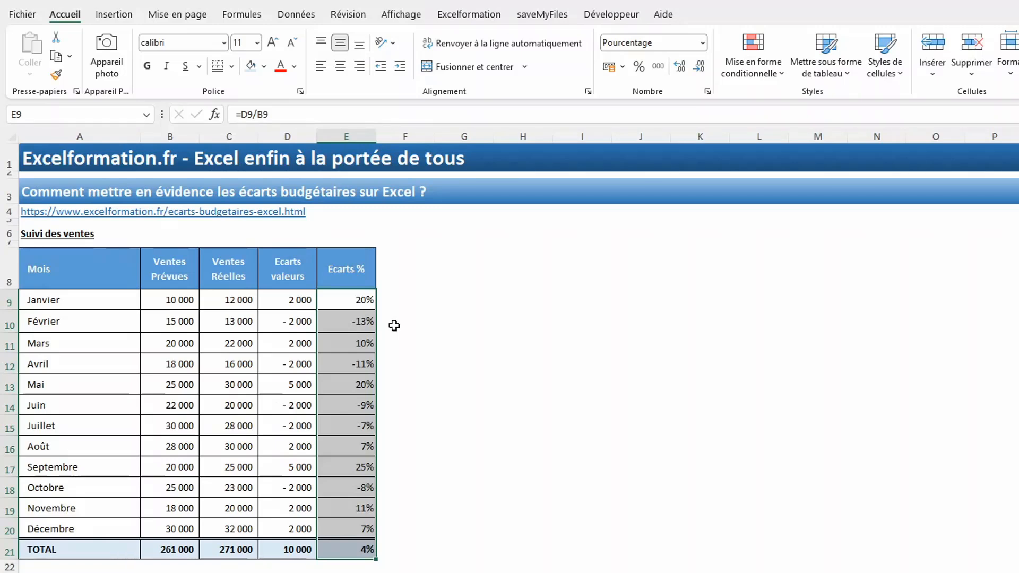
Apply the custom number format "+ # ##0;- # ##0;" to the Ecarts valeurs cells D9:D21.
drag(300, 304, 295, 547)
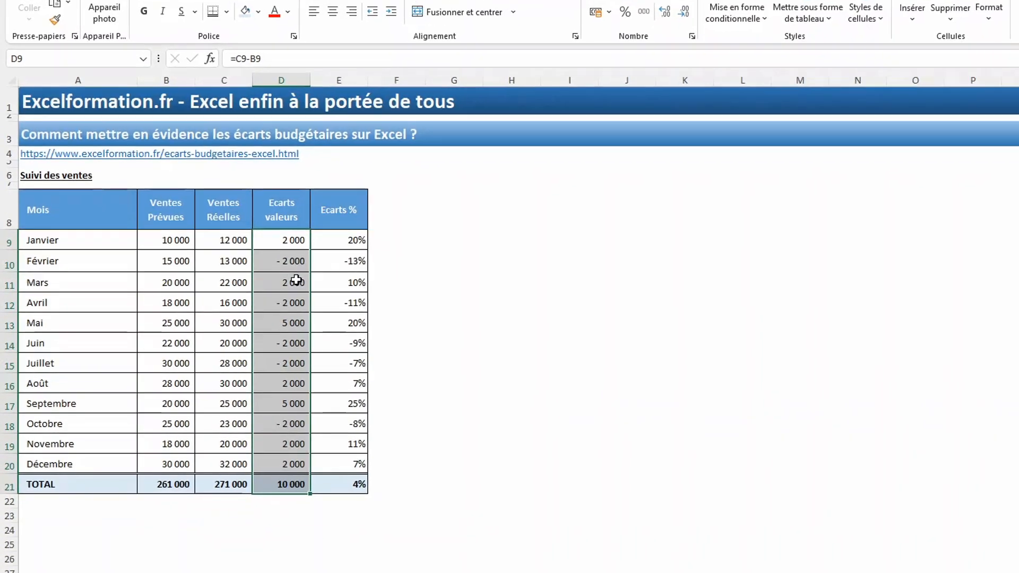
right_click(296, 547)
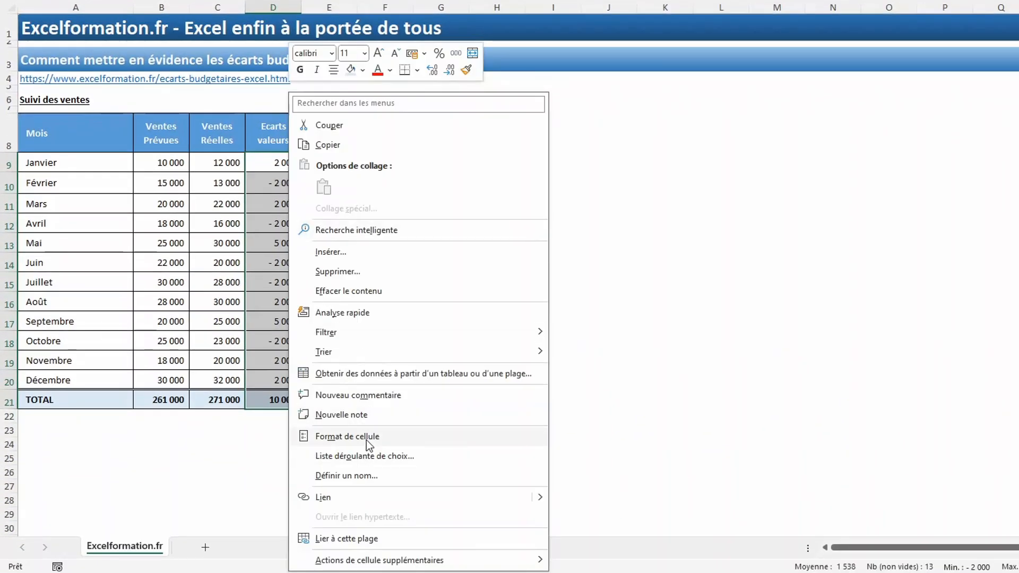
click(366, 441)
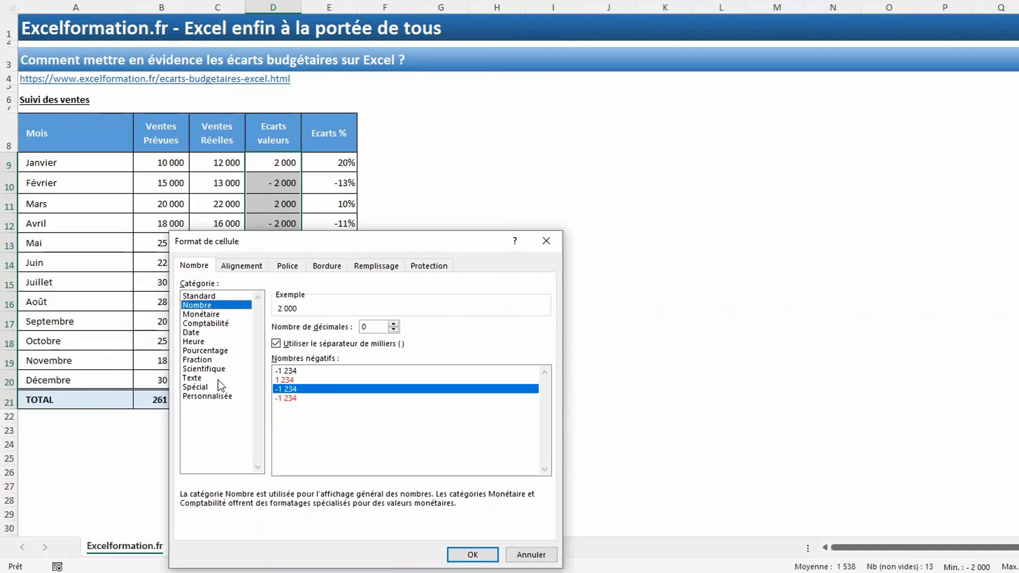
click(218, 399)
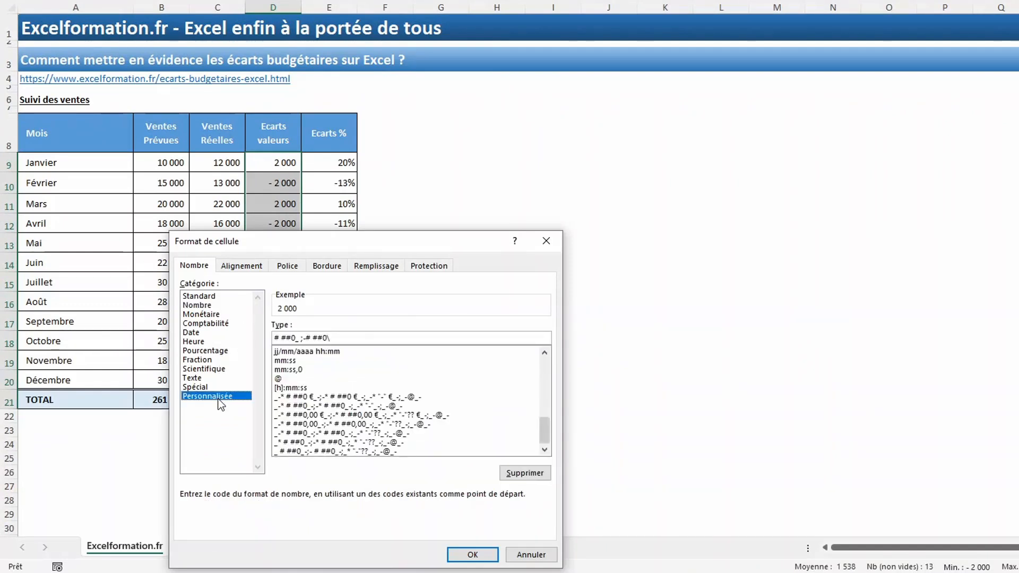
drag(347, 338, 239, 338)
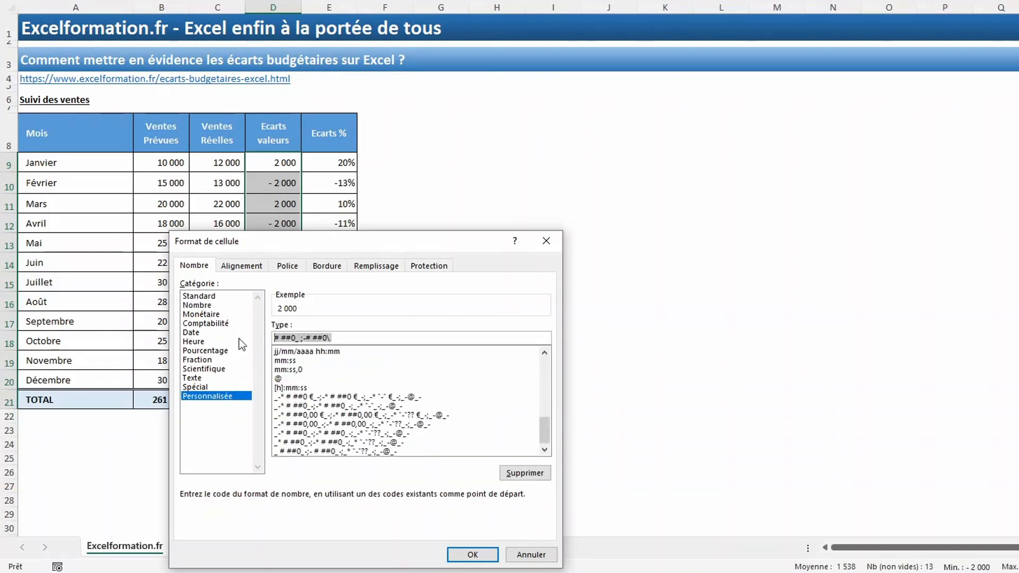
key(Delete)
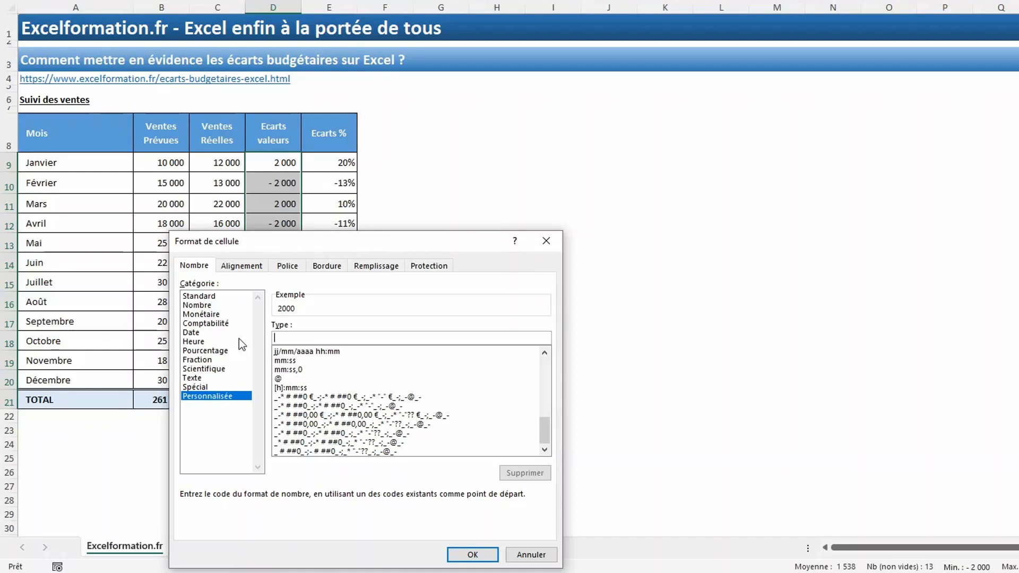
text(+ # ##0)
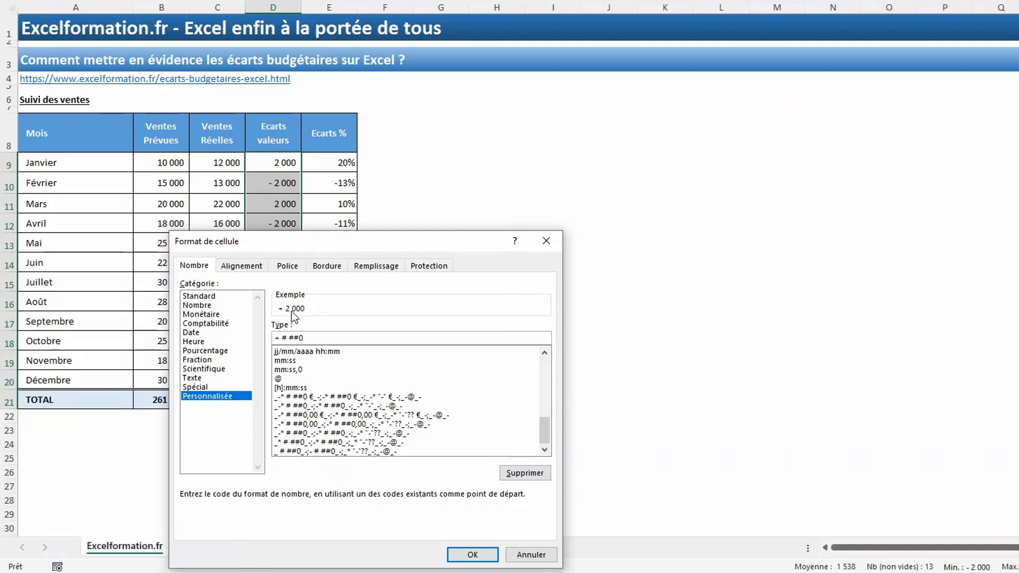
text(;- # ##0;)
click(471, 554)
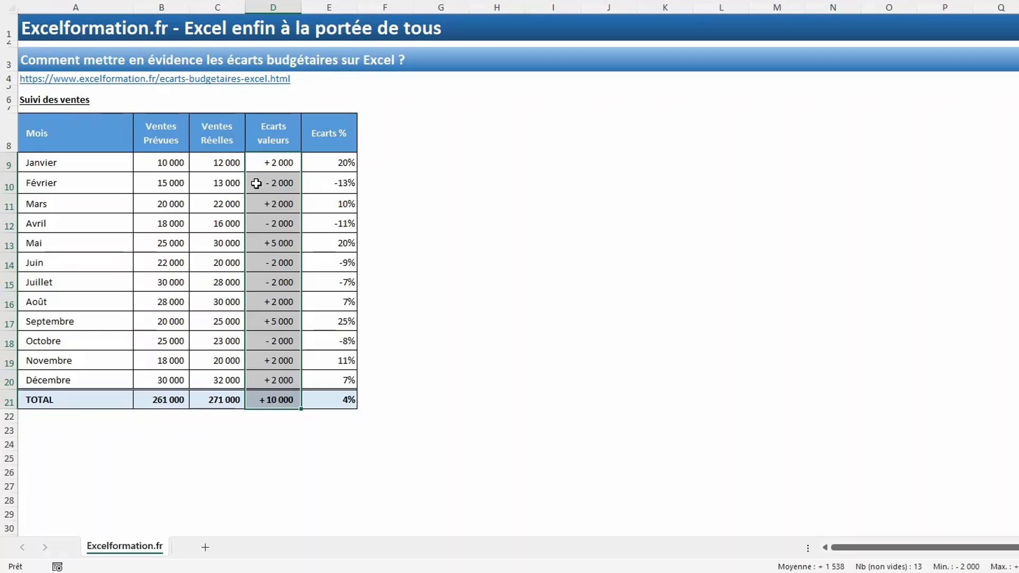
Apply the custom number format "[Vert]+ # ##0;[Rouge]- # ##0;" to the Ecarts valeurs cells D9:D21.
right_click(273, 184)
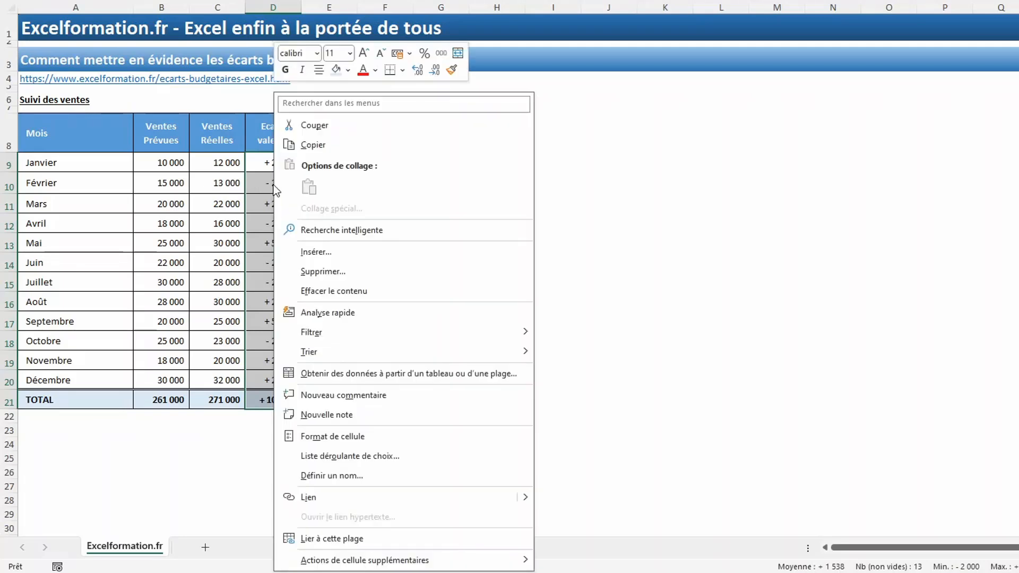
click(360, 439)
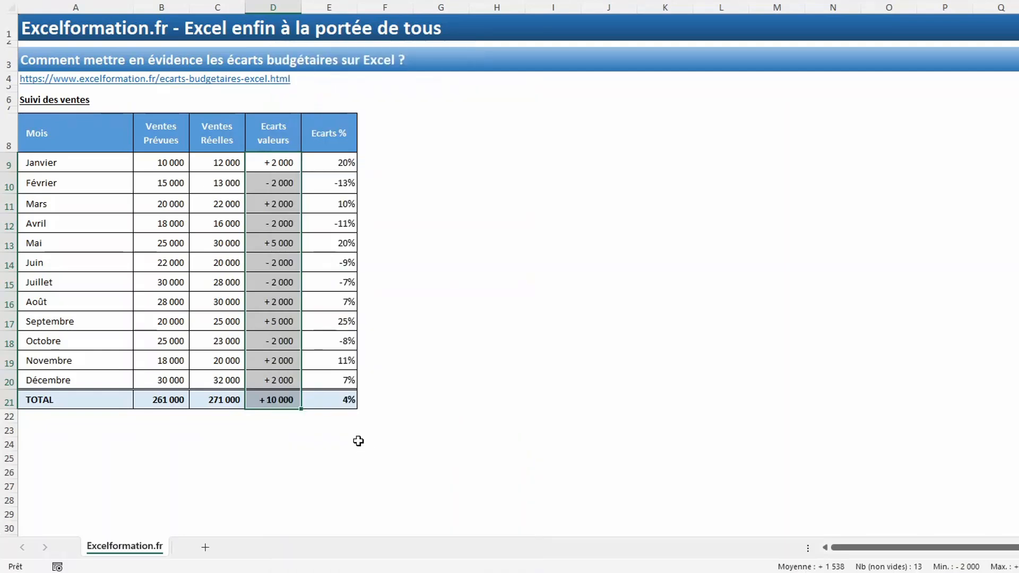
click(269, 339)
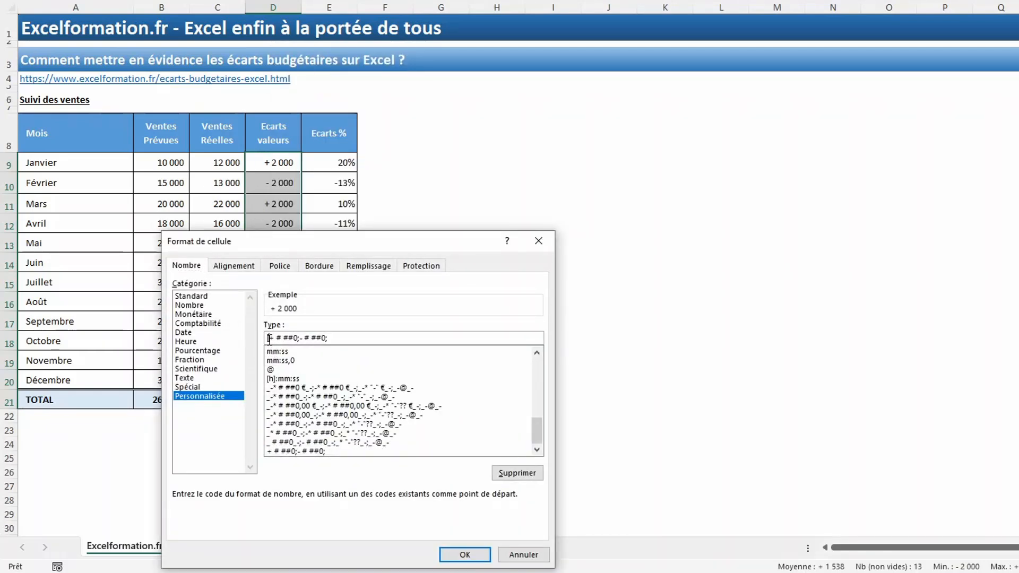
text([Vert])
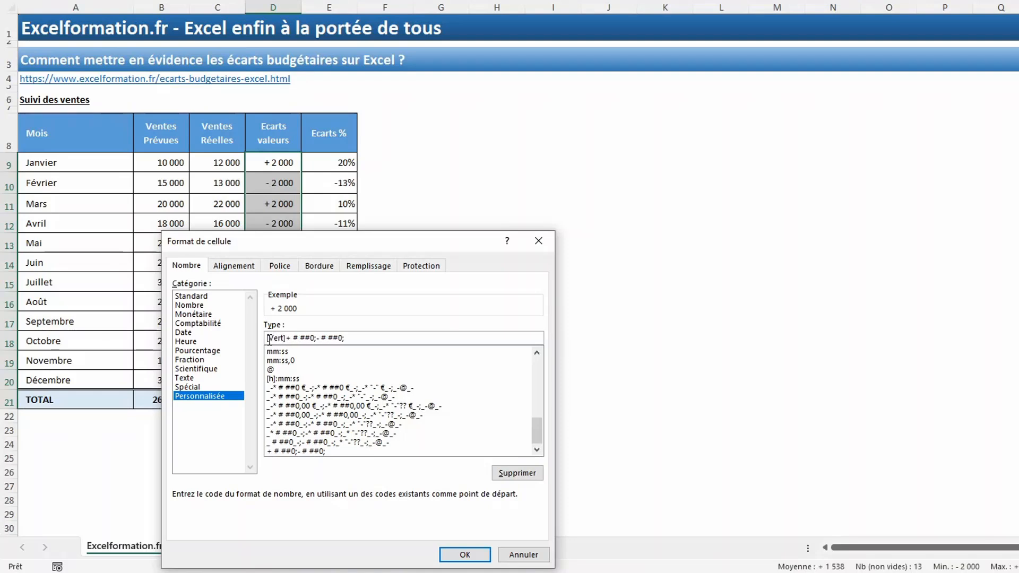
click(317, 340)
text([Rouge]- # ##0;[Oran)
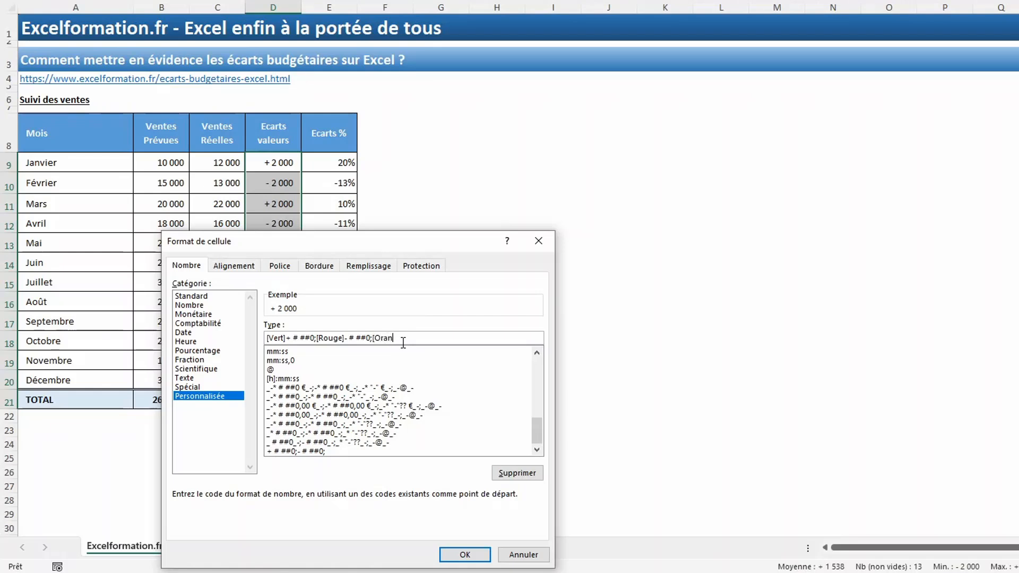
text(ge]0)
key(BackSpace)
key(BackSpace)
key(BackSpace)
key(BackSpace)
key(BackSpace)
key(BackSpace)
key(BackSpace)
key(BackSpace)
key(BackSpace)
click(465, 555)
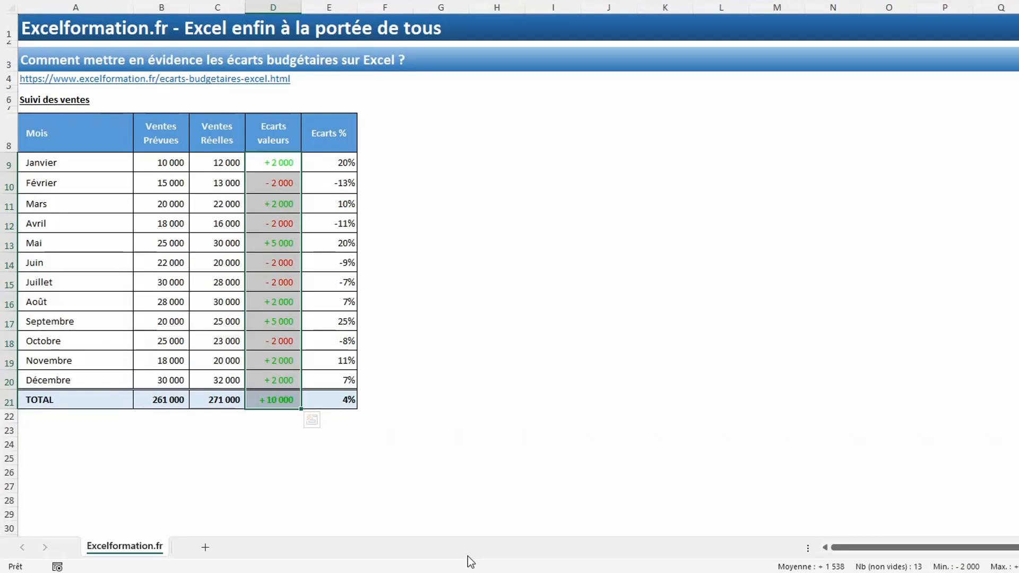
Replace the plus and minus signs with ▲ and ▼ in the D9:D21 custom format, giving "[Vert]▲ # ##0;[Rouge]▼ # ##0;".
right_click(265, 230)
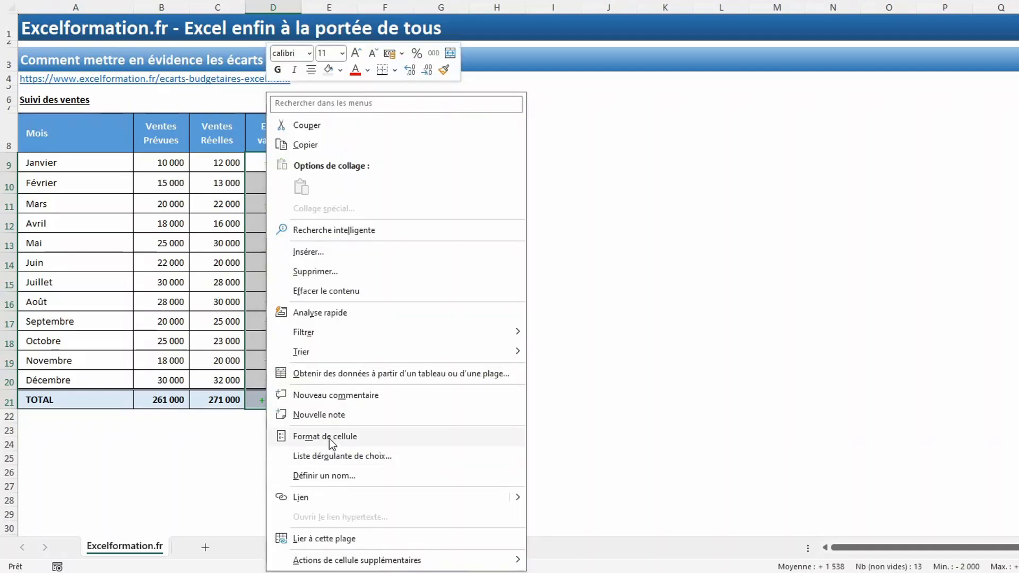
click(330, 439)
click(261, 338)
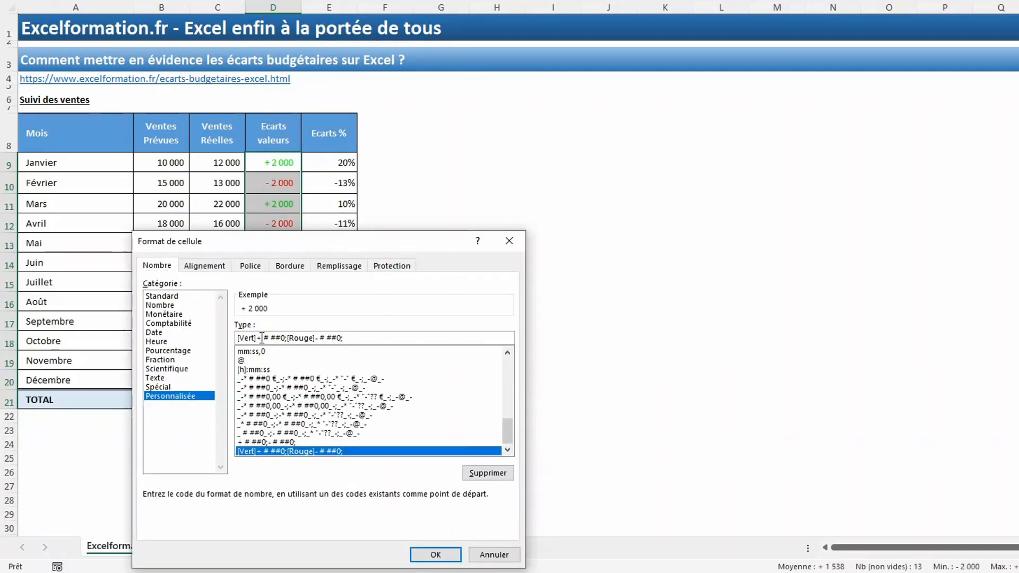
key(BackSpace)
key(BackSpace)
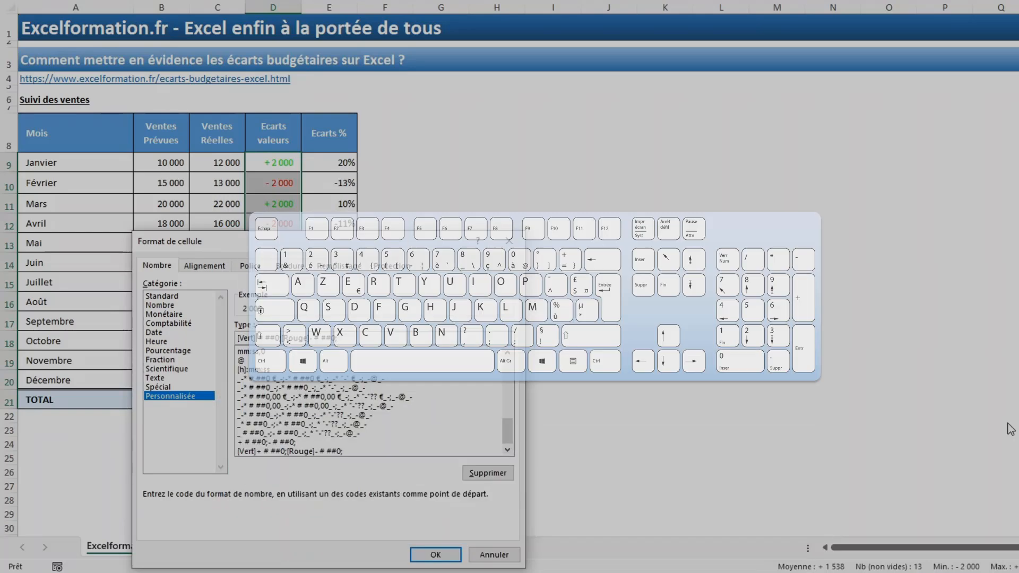
text(▲)
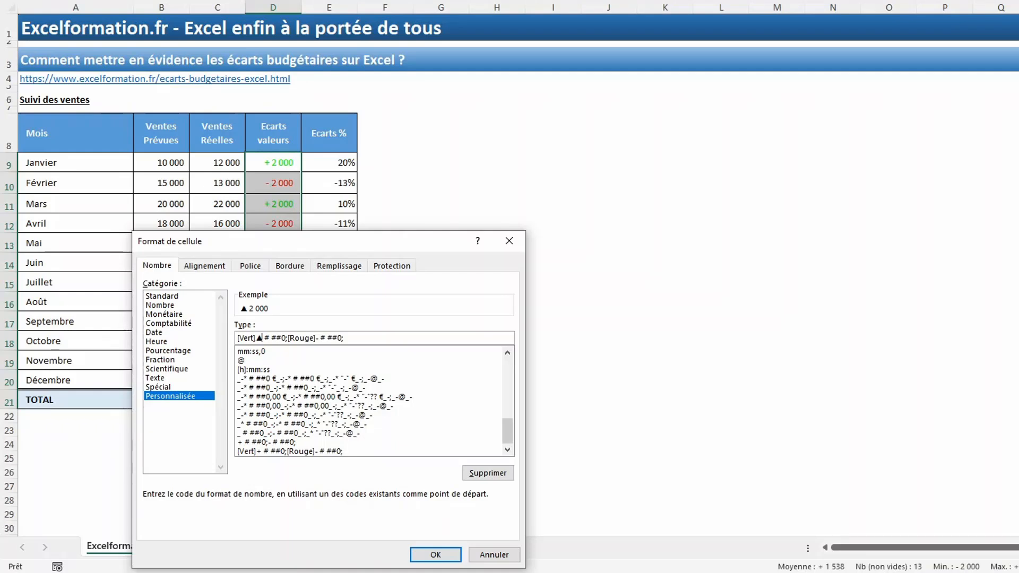
click(317, 339)
key(BackSpace)
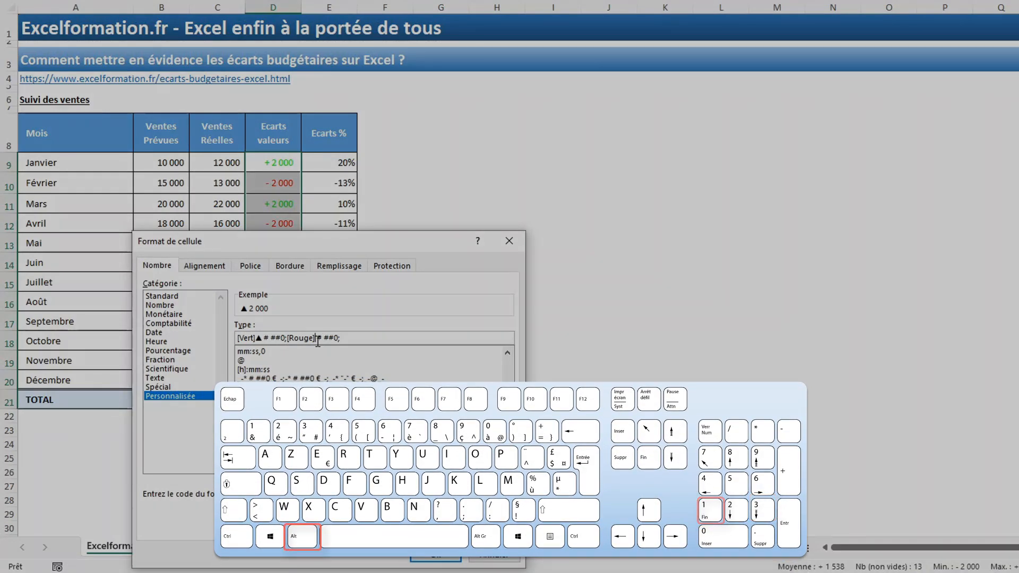
text(▼)
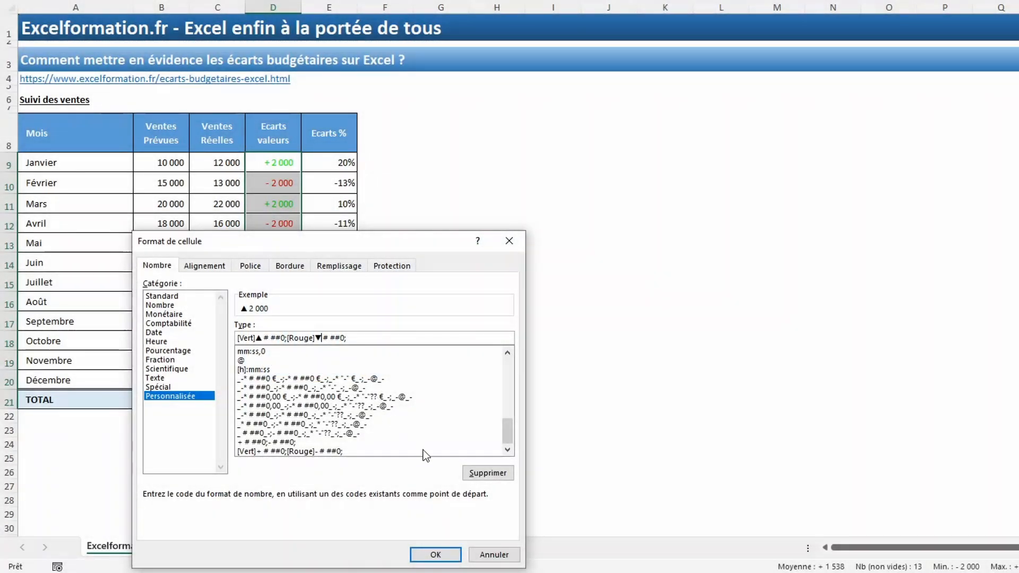
click(445, 556)
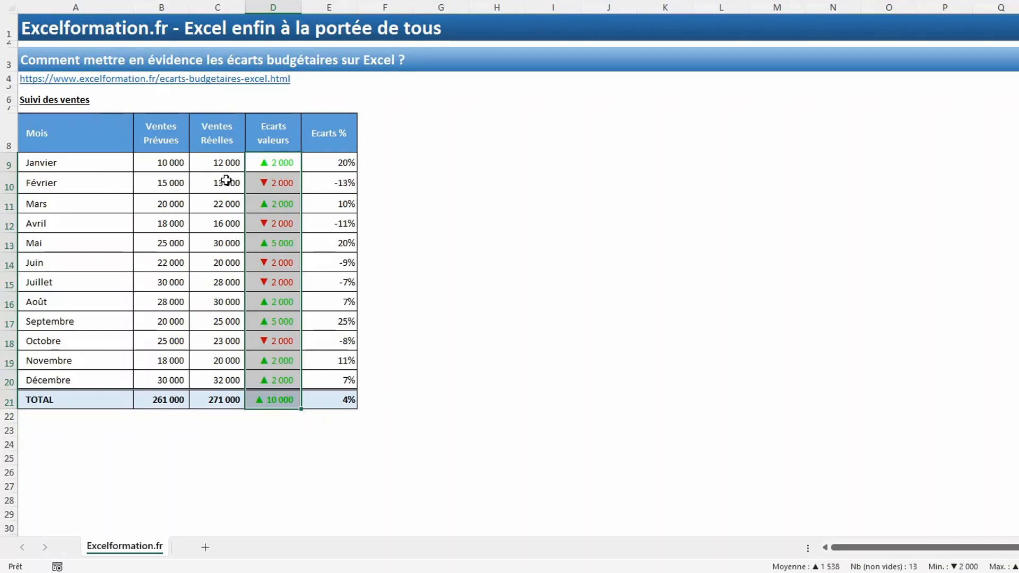
Copy the Ventes Réelles cells C9:C21 and paste only their formatting onto the Ecarts valeurs cells D9:D21.
drag(228, 166, 227, 395)
key(ctrl+c)
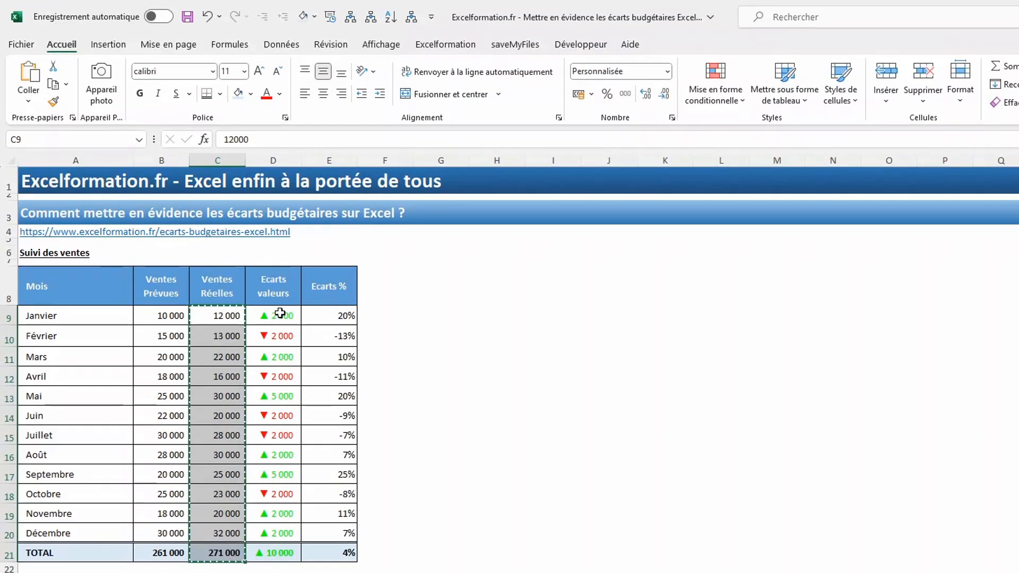
click(280, 314)
right_click(281, 314)
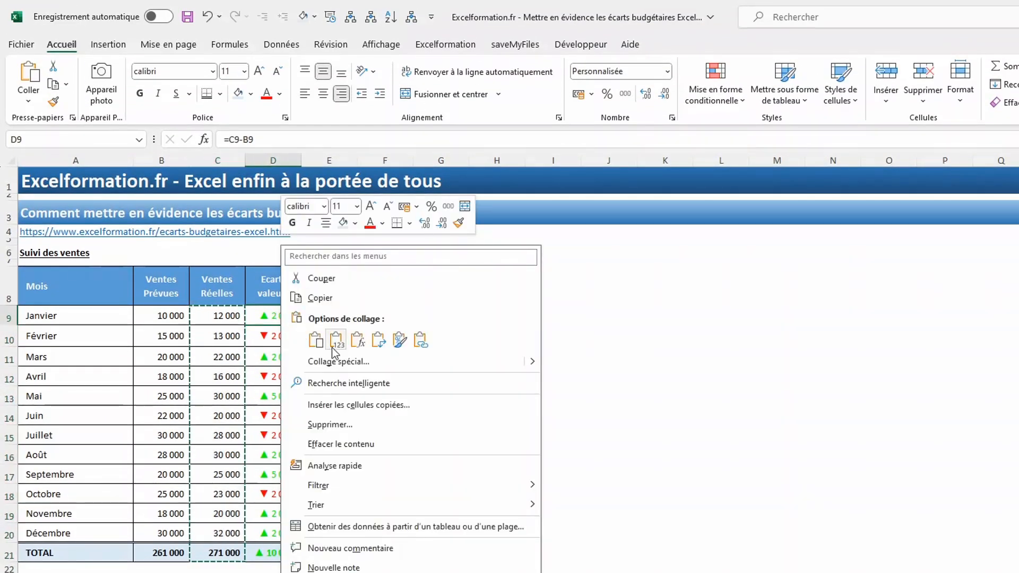
click(399, 341)
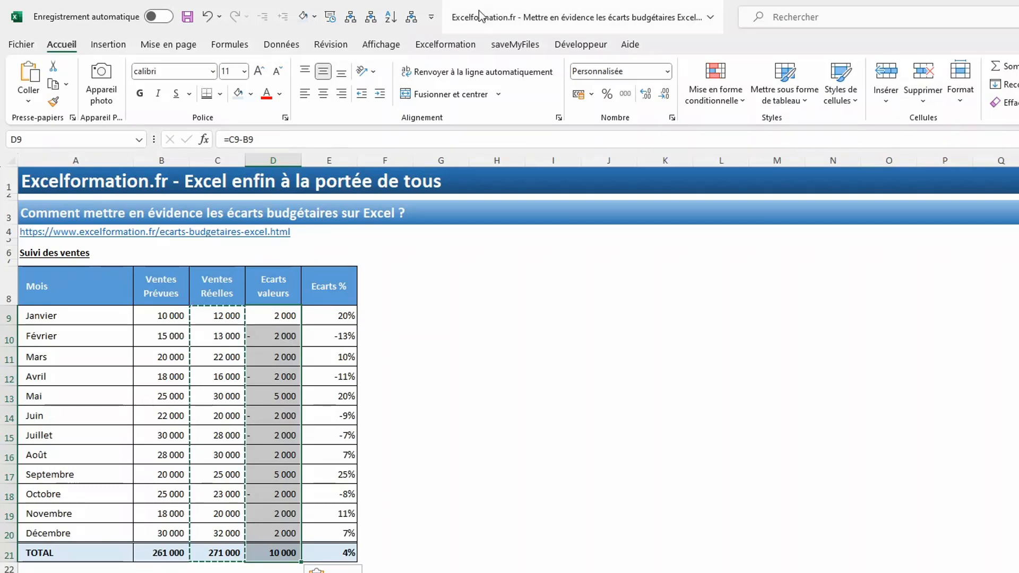
Apply the Excelformation add-in's Format Variation to D9:D21, cycling its variants to the green ↑ and red ↓ arrows with values.
click(442, 45)
click(433, 66)
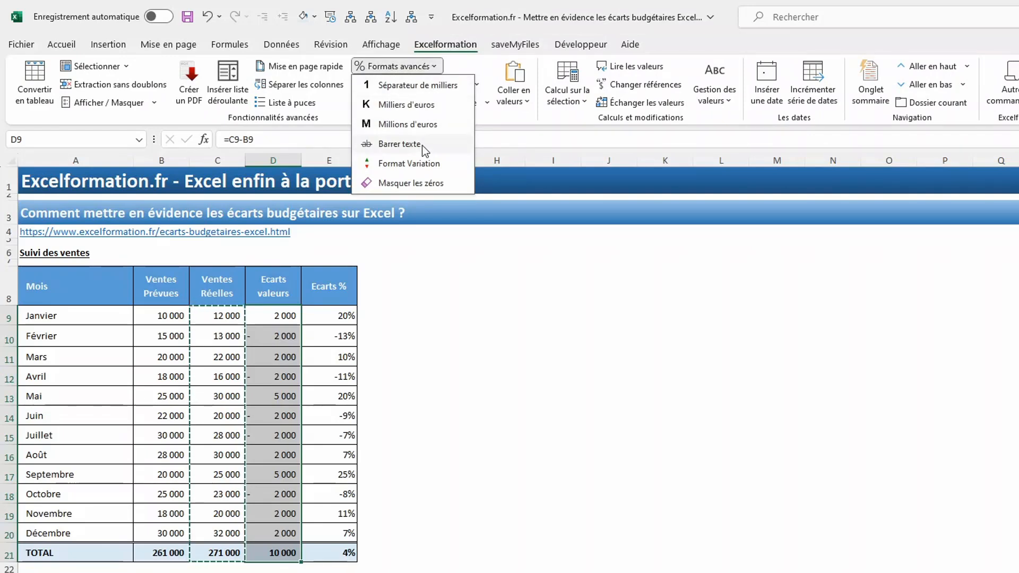
click(420, 163)
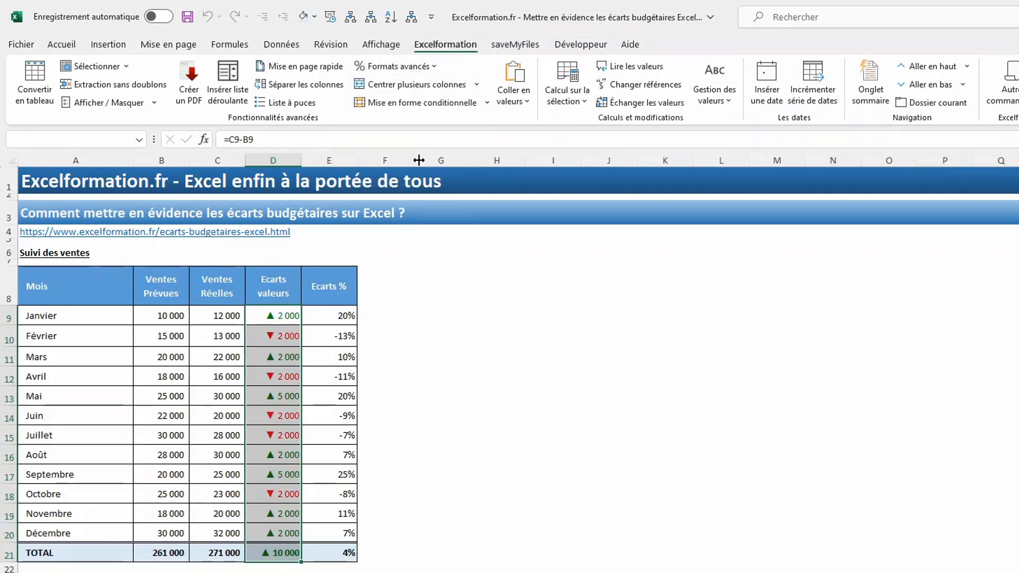
click(432, 67)
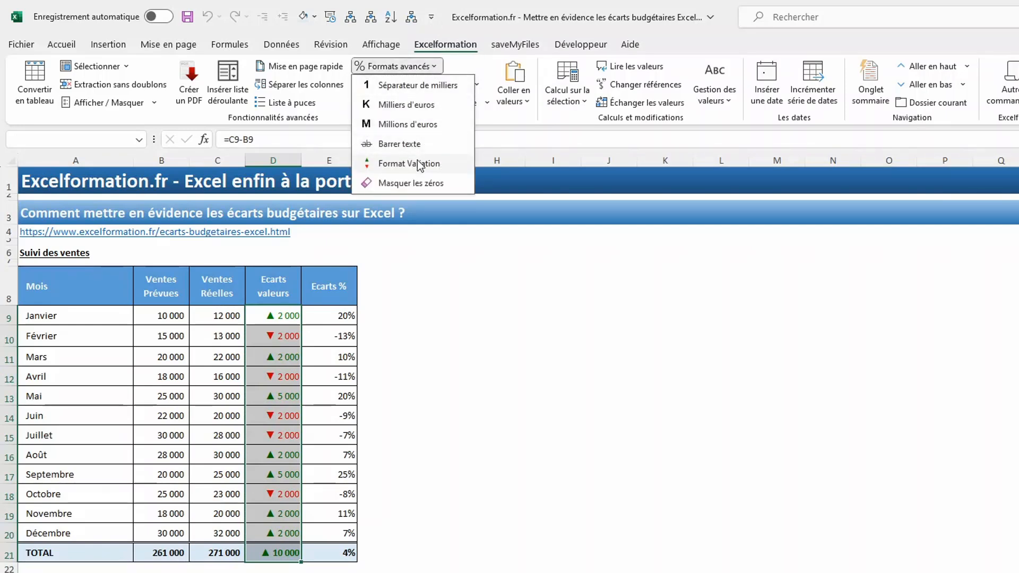
click(420, 167)
click(432, 69)
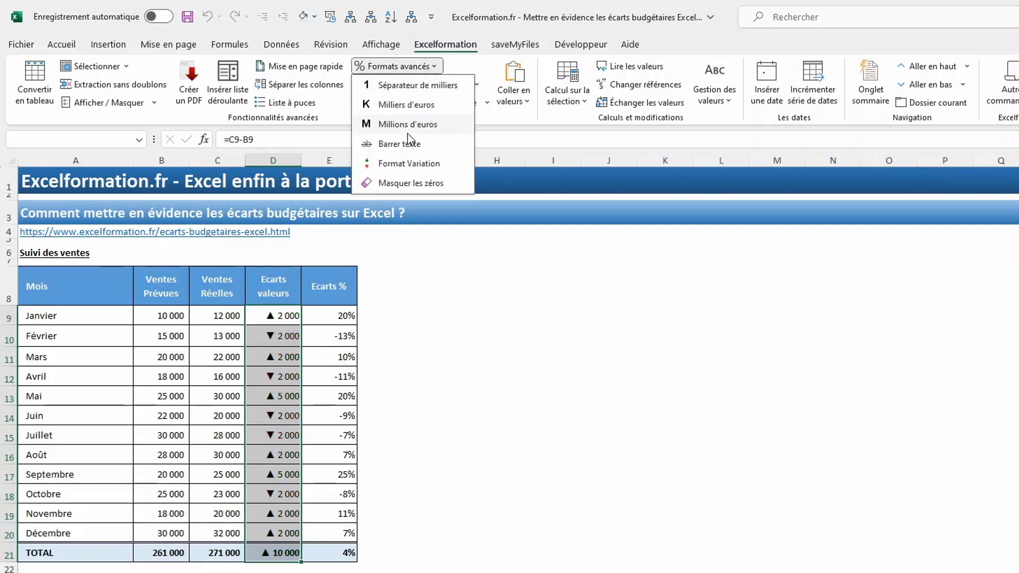
click(407, 164)
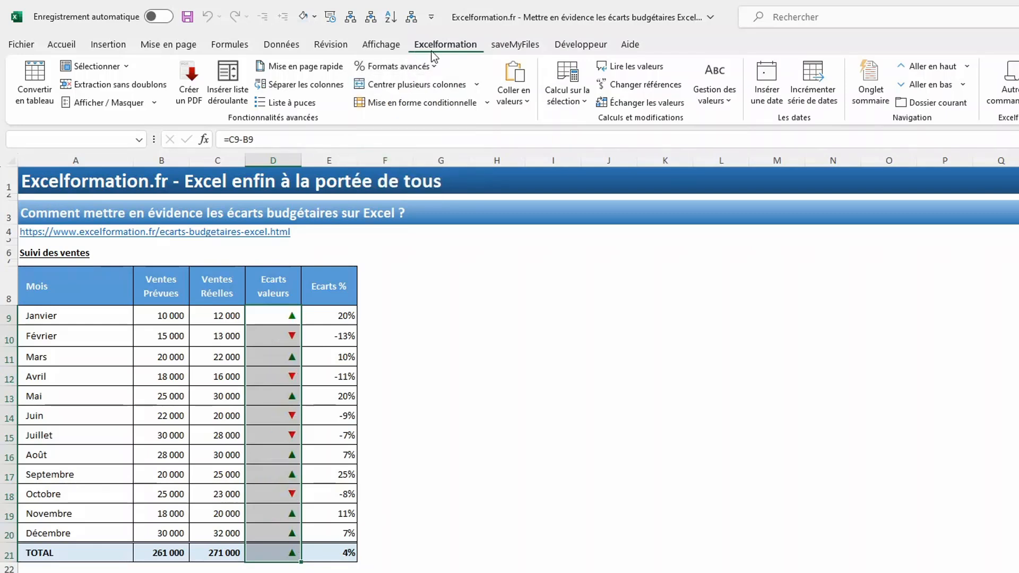
click(428, 70)
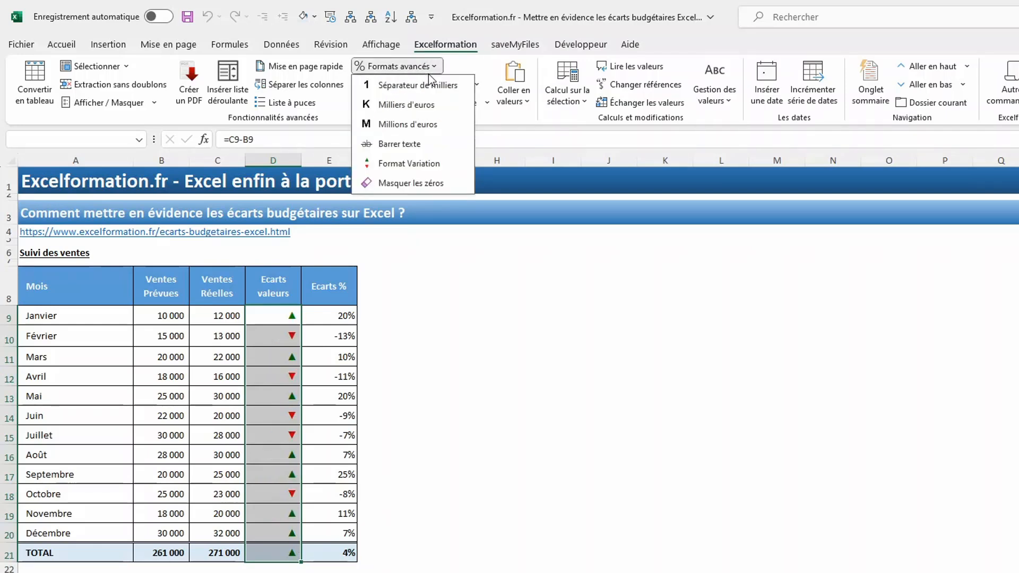
click(416, 163)
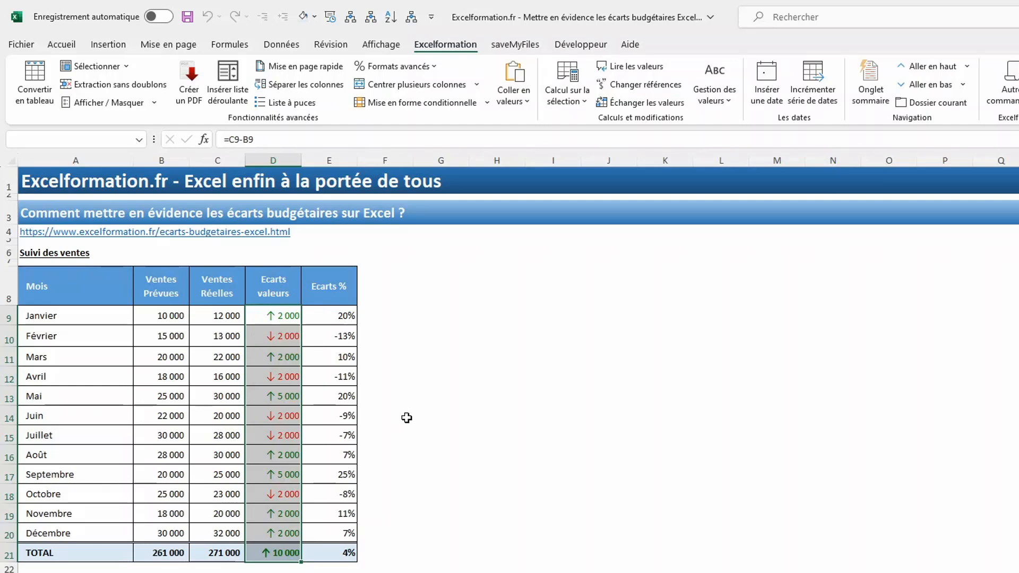
Copy the arrow formatting of D9:D21 onto the Ecarts % cells E9:E21 with the format painter.
click(61, 45)
click(53, 101)
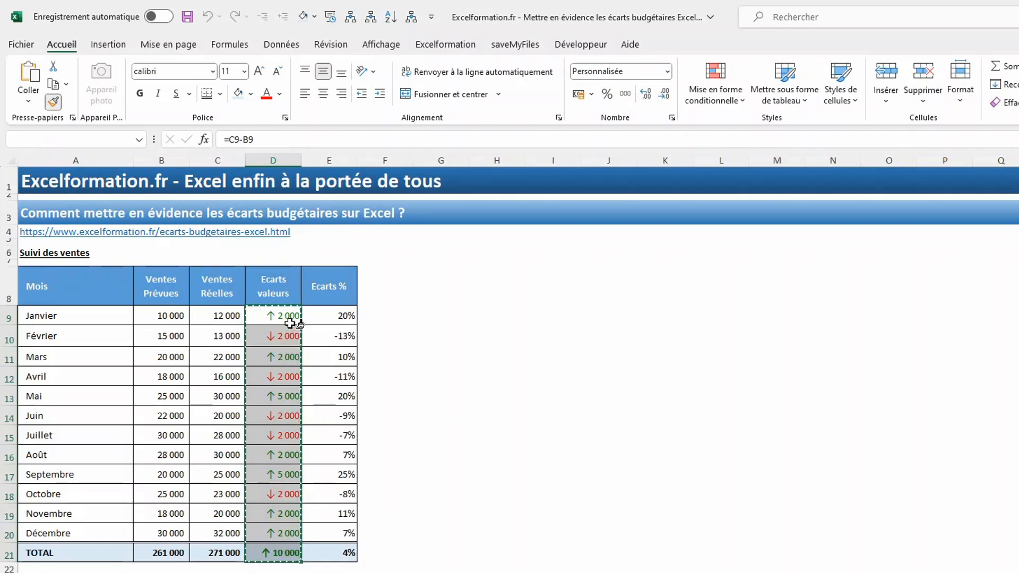
click(320, 316)
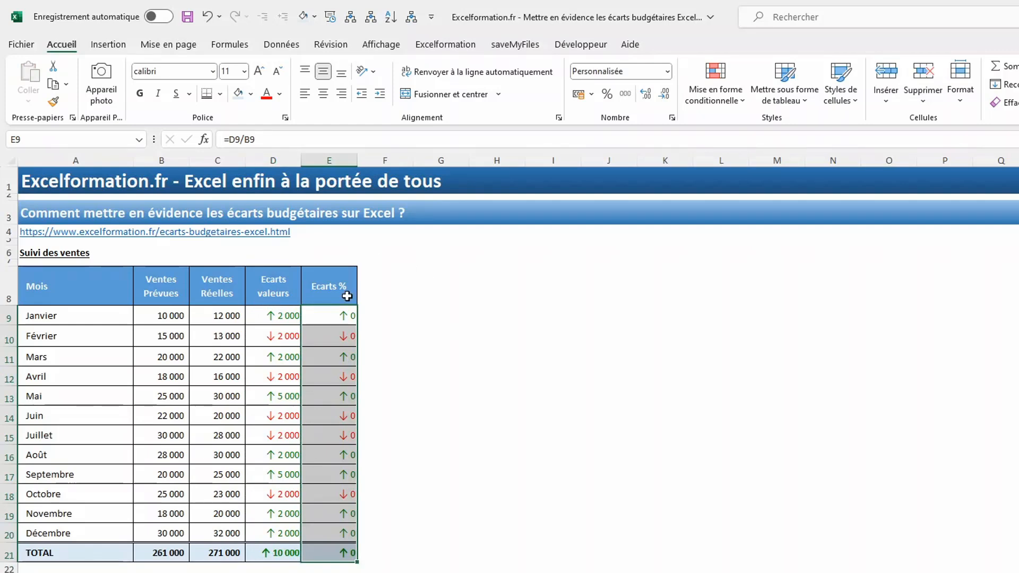
Add % after # ##0 in the positive and negative sections of the custom number format for the Ecarts % cells E9:E21.
right_click(337, 327)
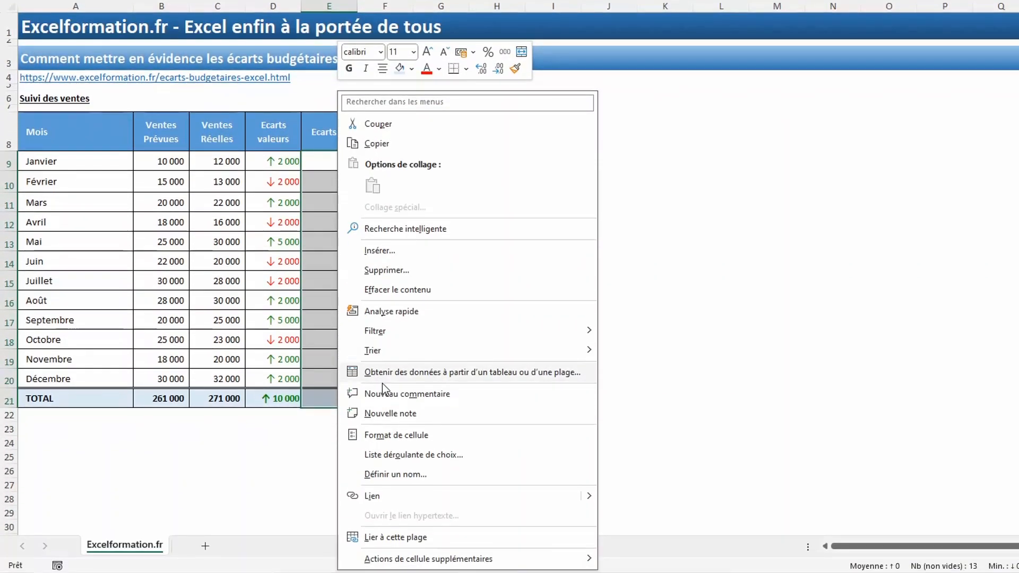
click(407, 434)
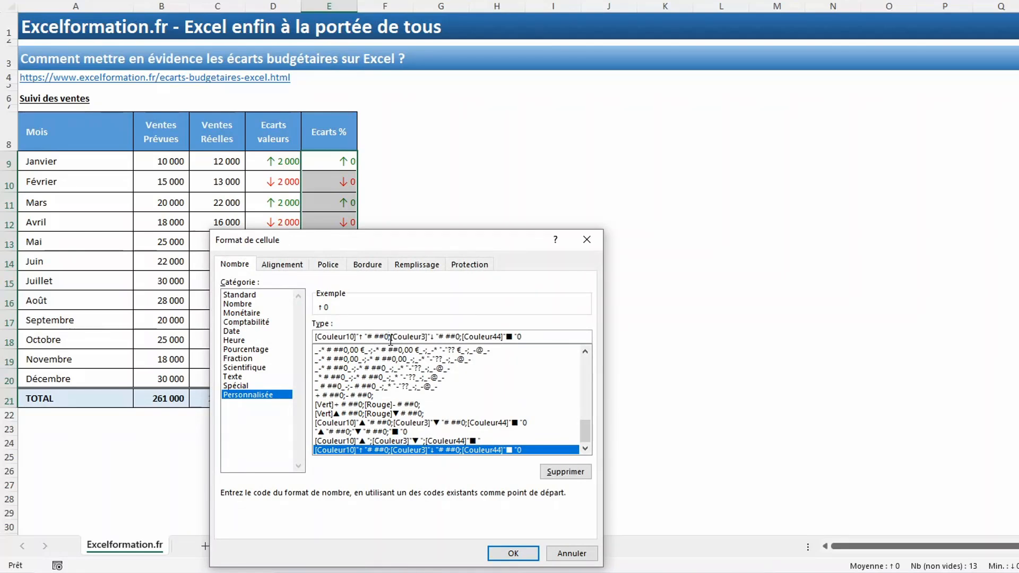
text(%)
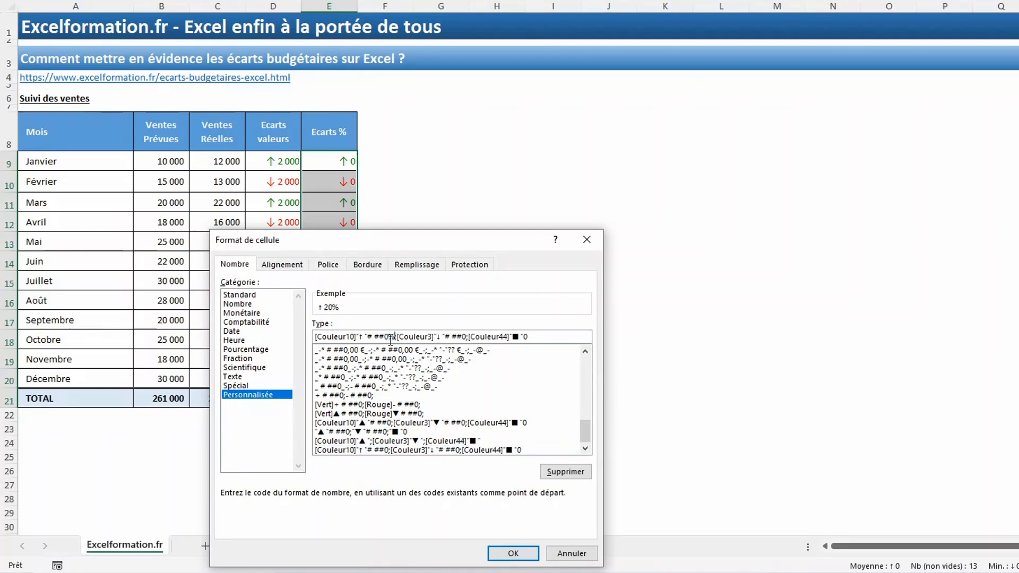
click(465, 339)
text(%)
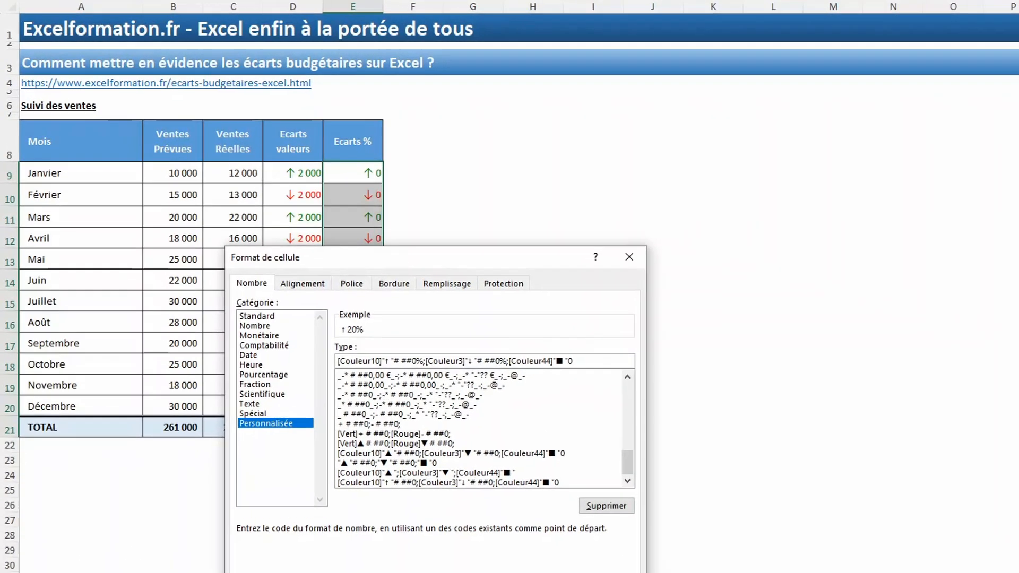
click(513, 554)
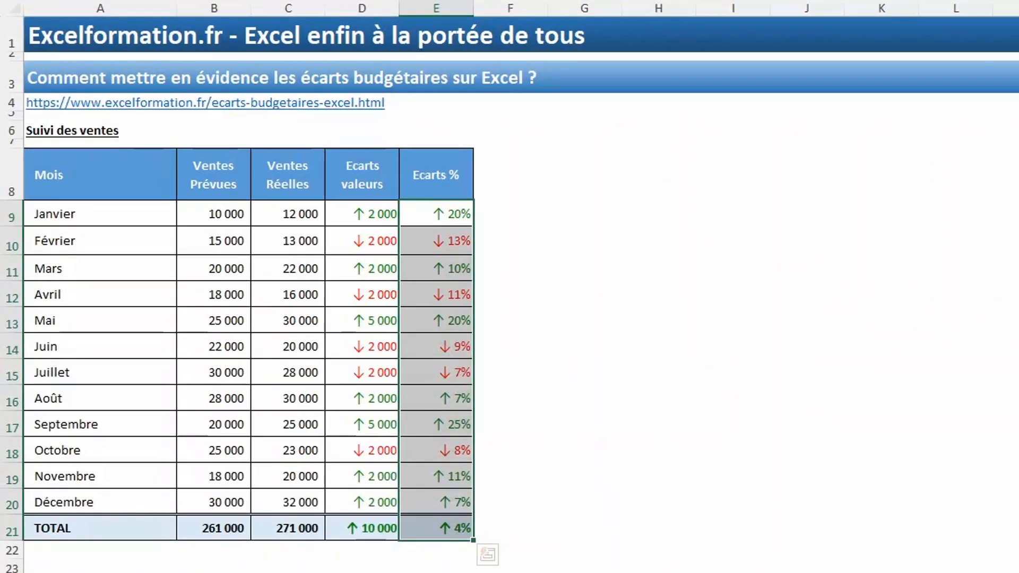